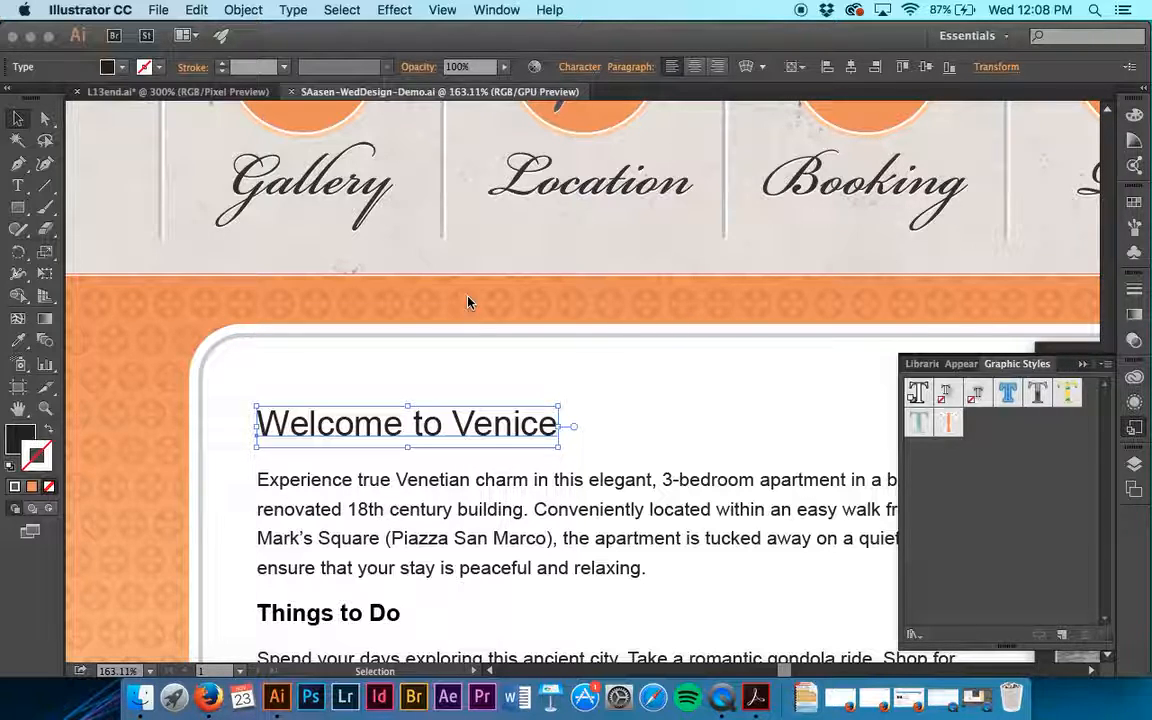
click(158, 10)
click(167, 31)
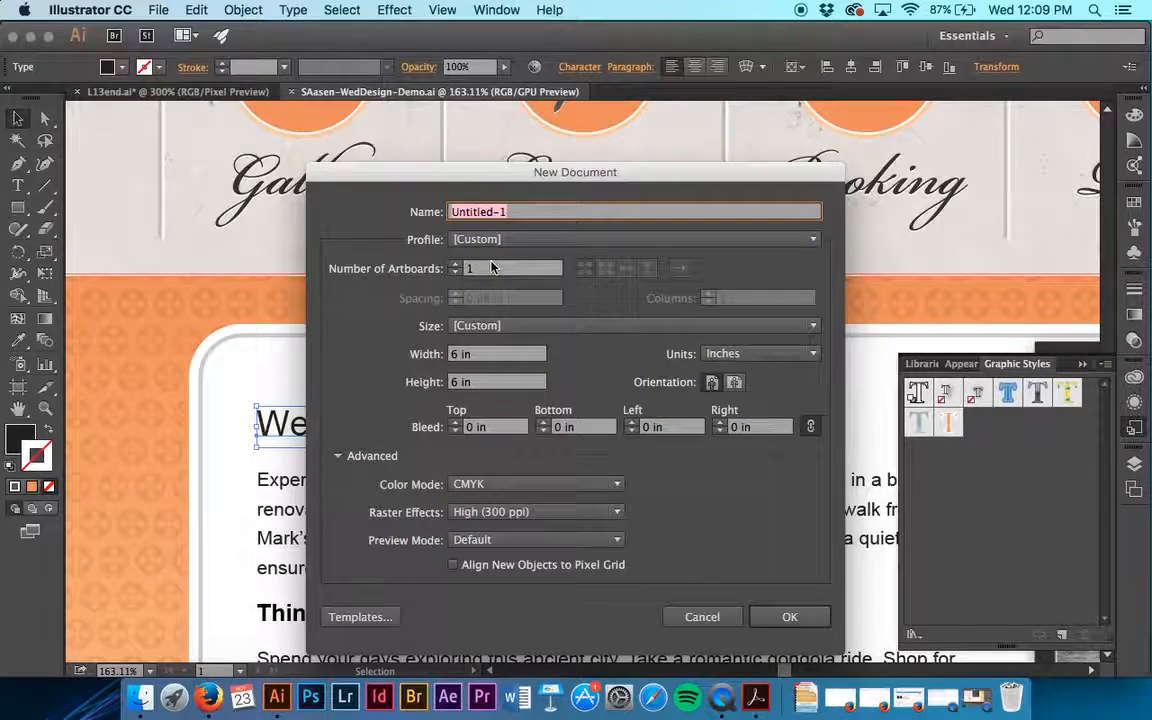
click(336, 456)
click(336, 456)
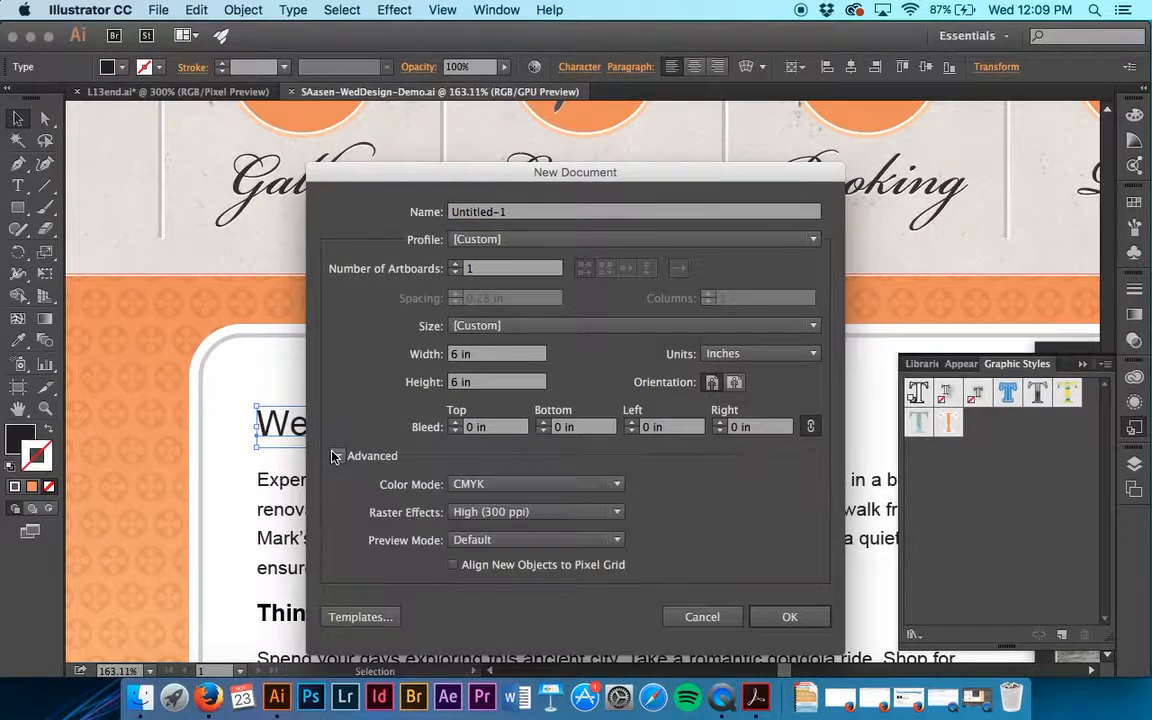
click(532, 514)
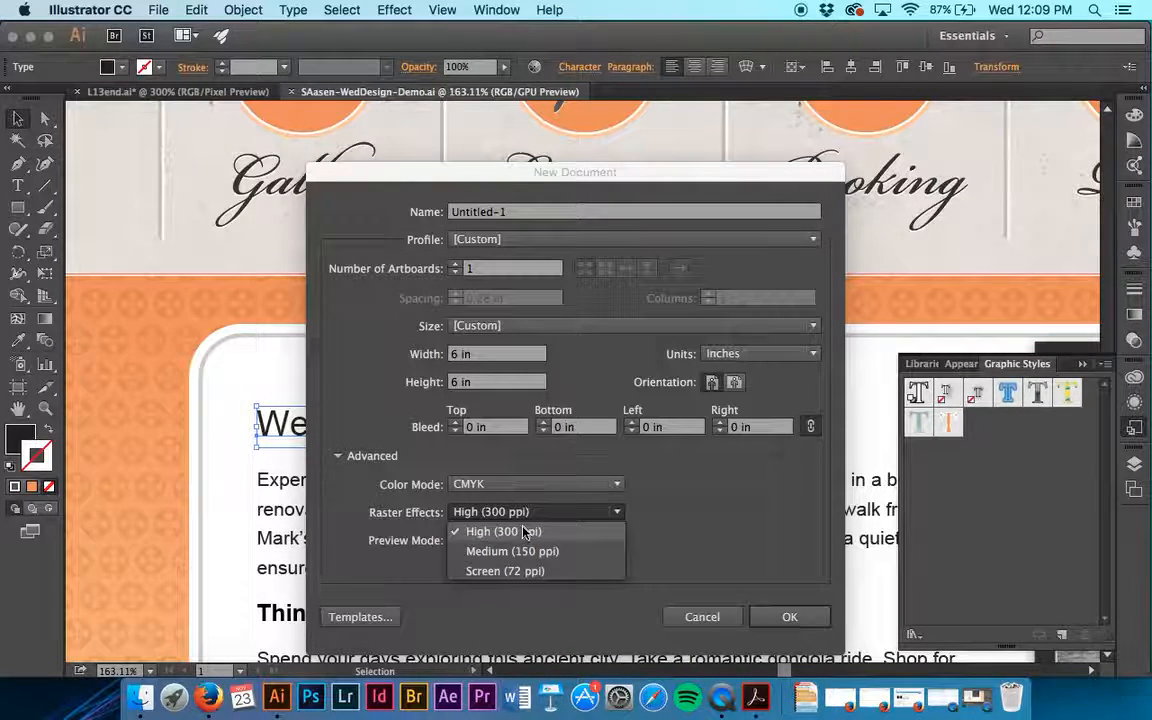
click(565, 571)
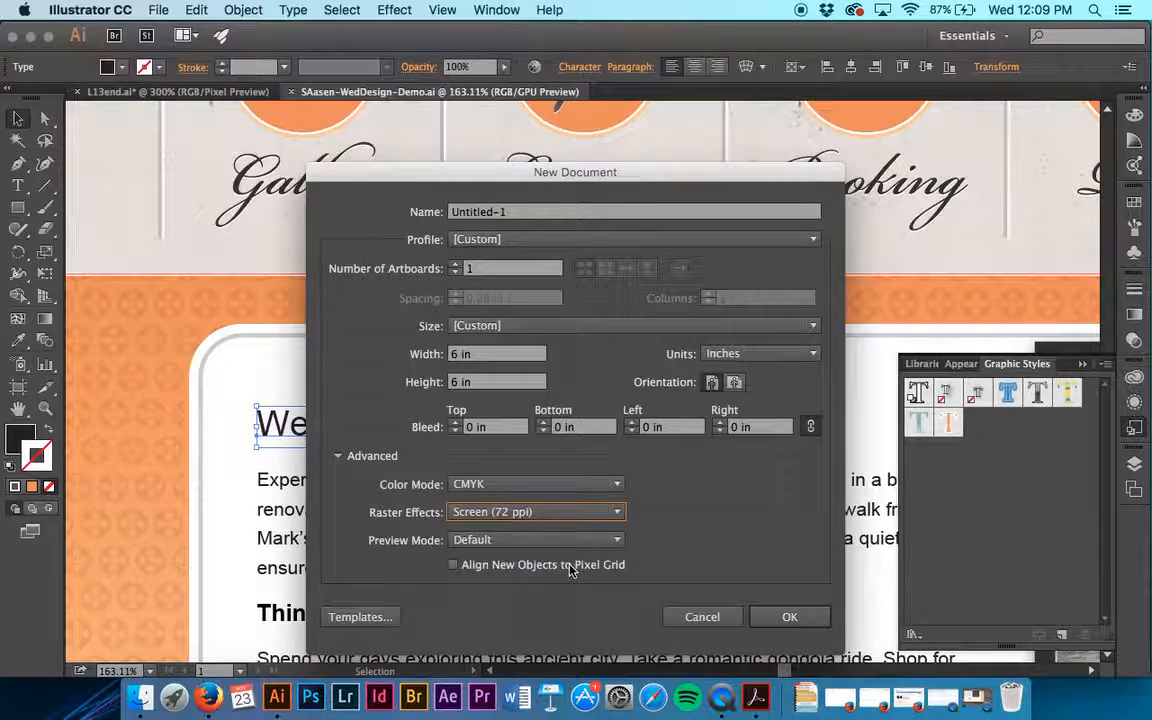
click(568, 490)
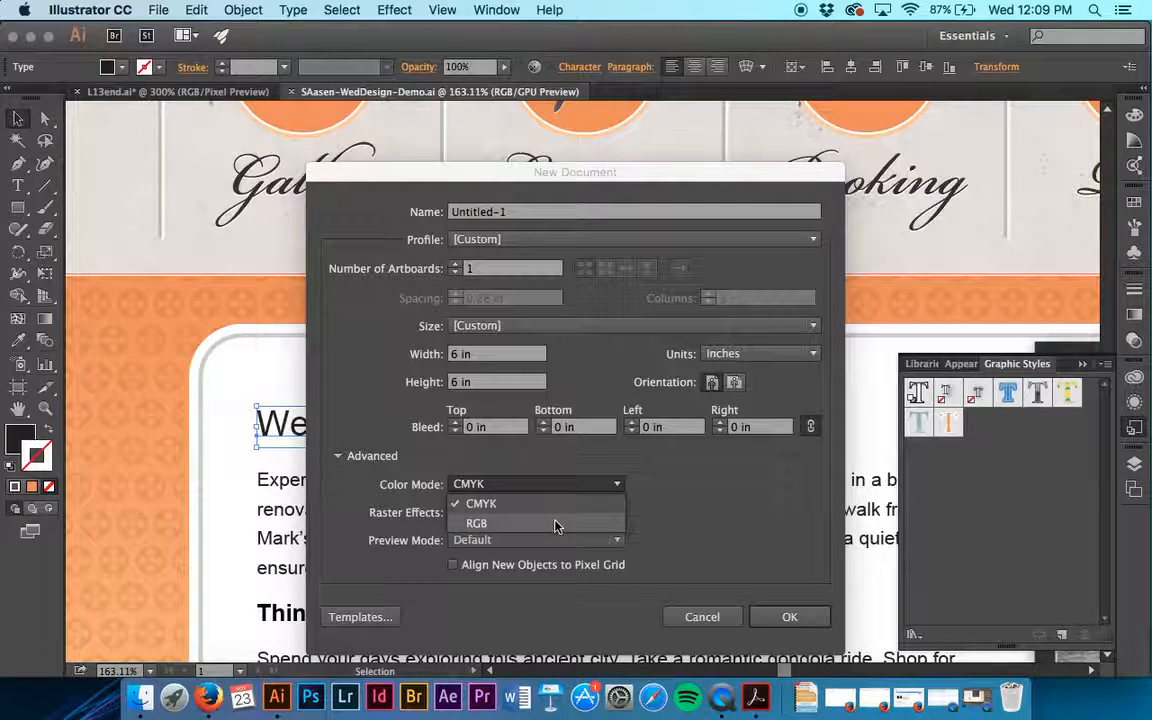
click(572, 474)
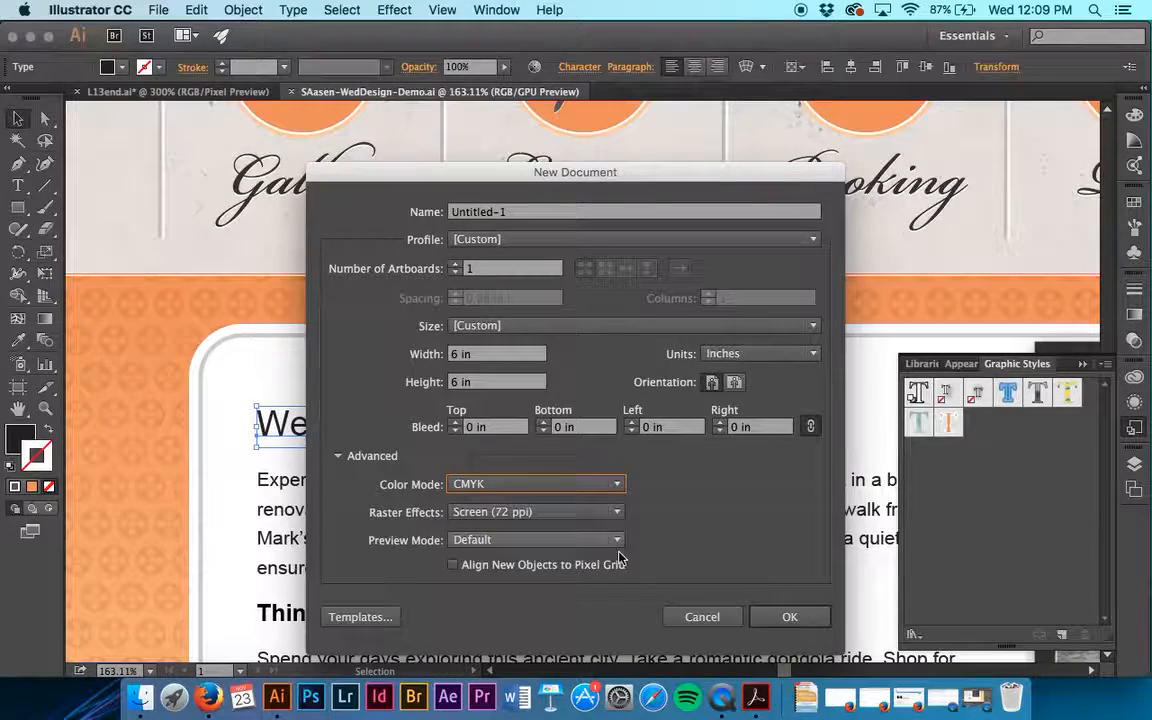
click(694, 617)
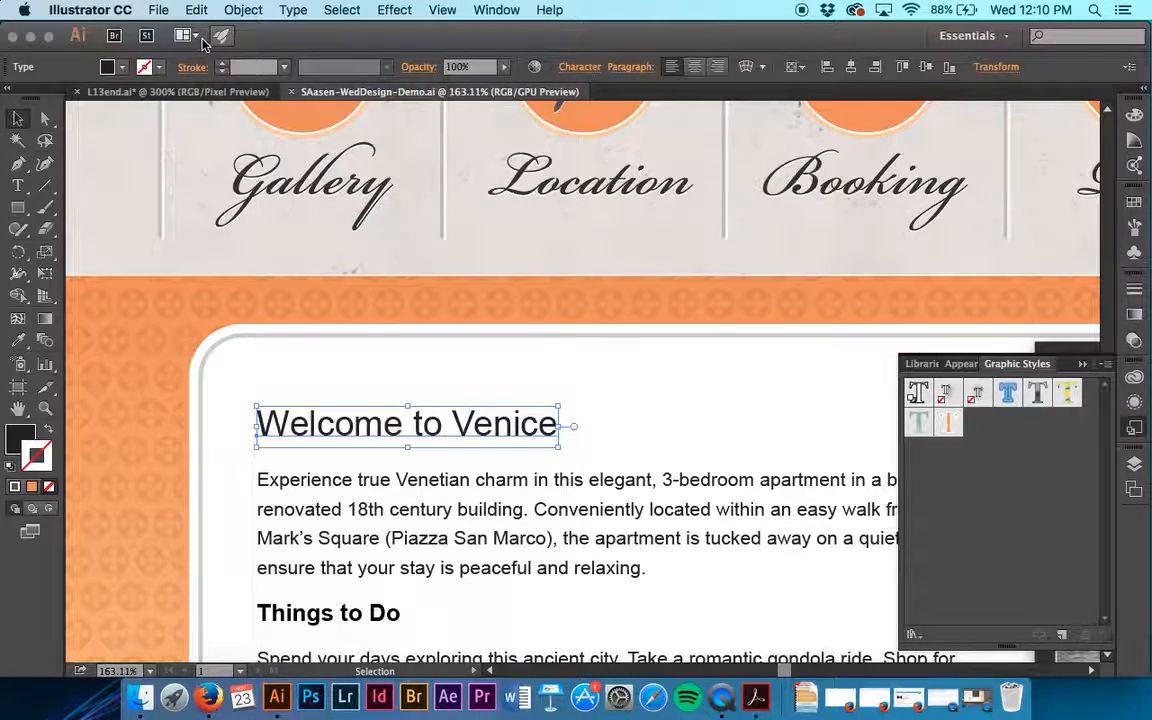
Set the document color mode to RGB Color.
click(159, 11)
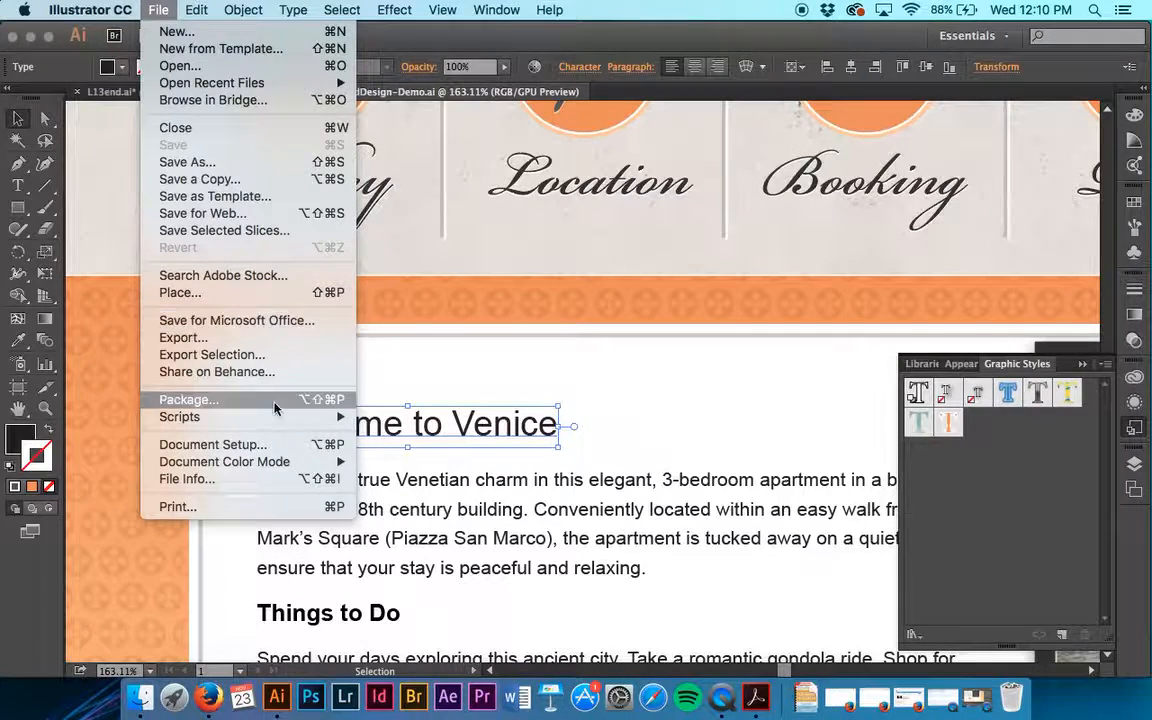
mouse_move(293, 466)
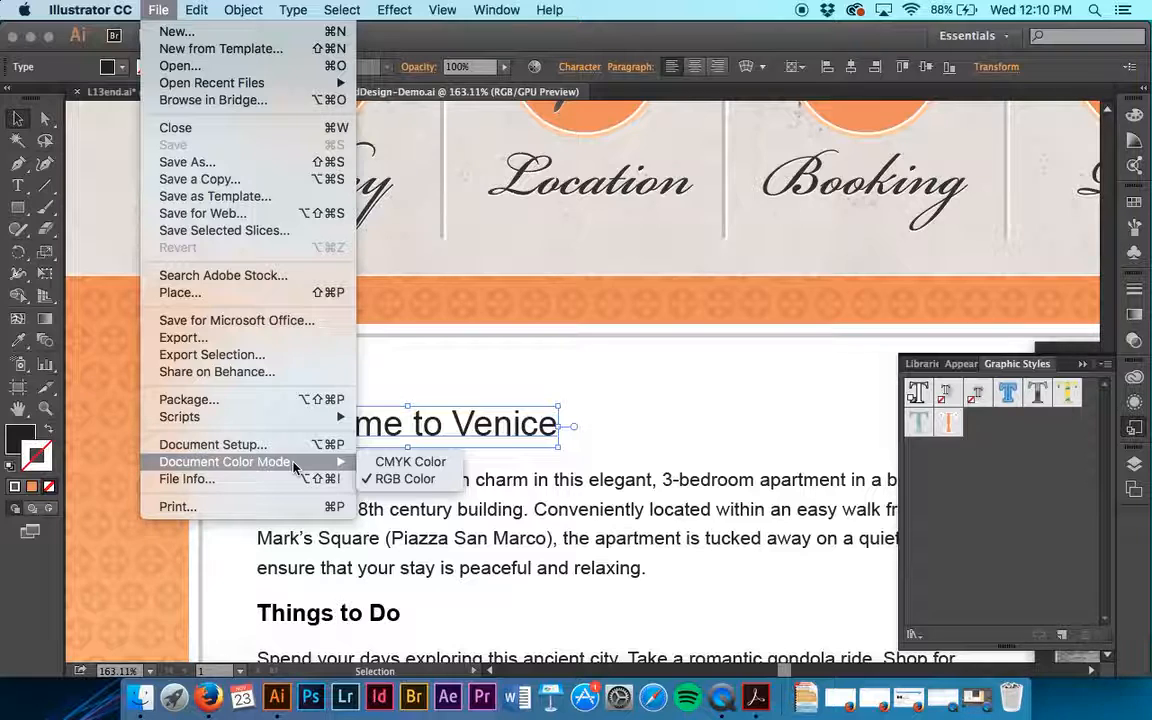
click(397, 480)
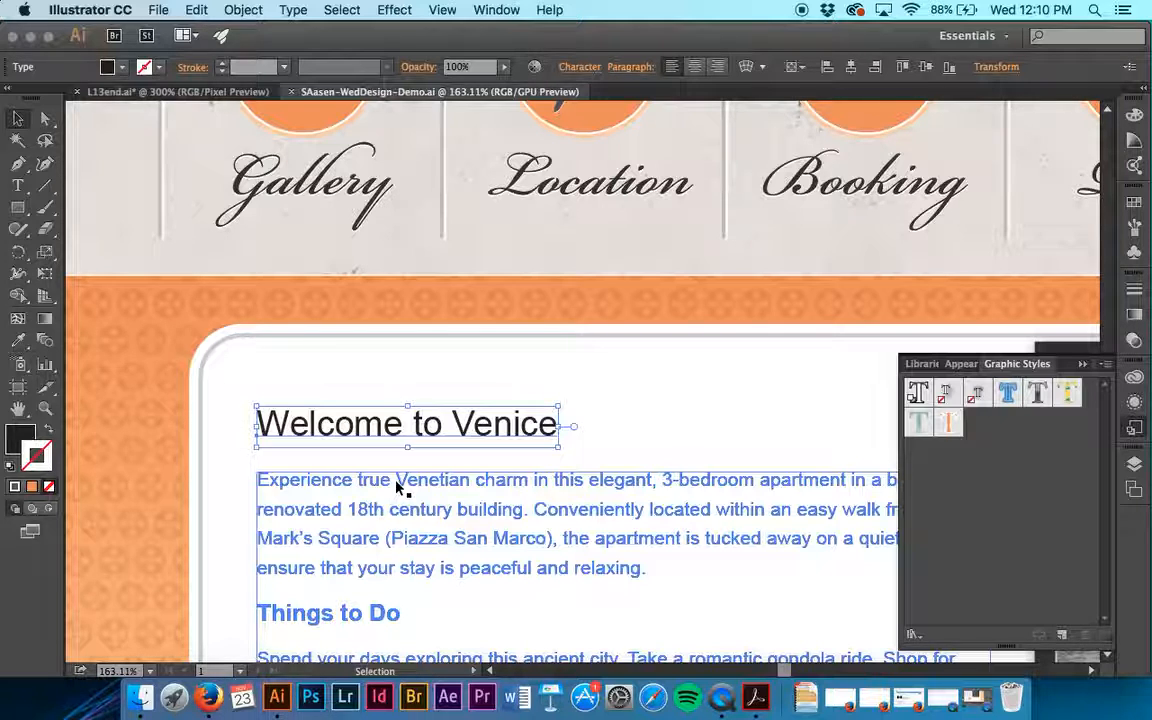
Turn on Pixel Preview and inspect how the navigation icons and their script labels render as pixels.
click(441, 9)
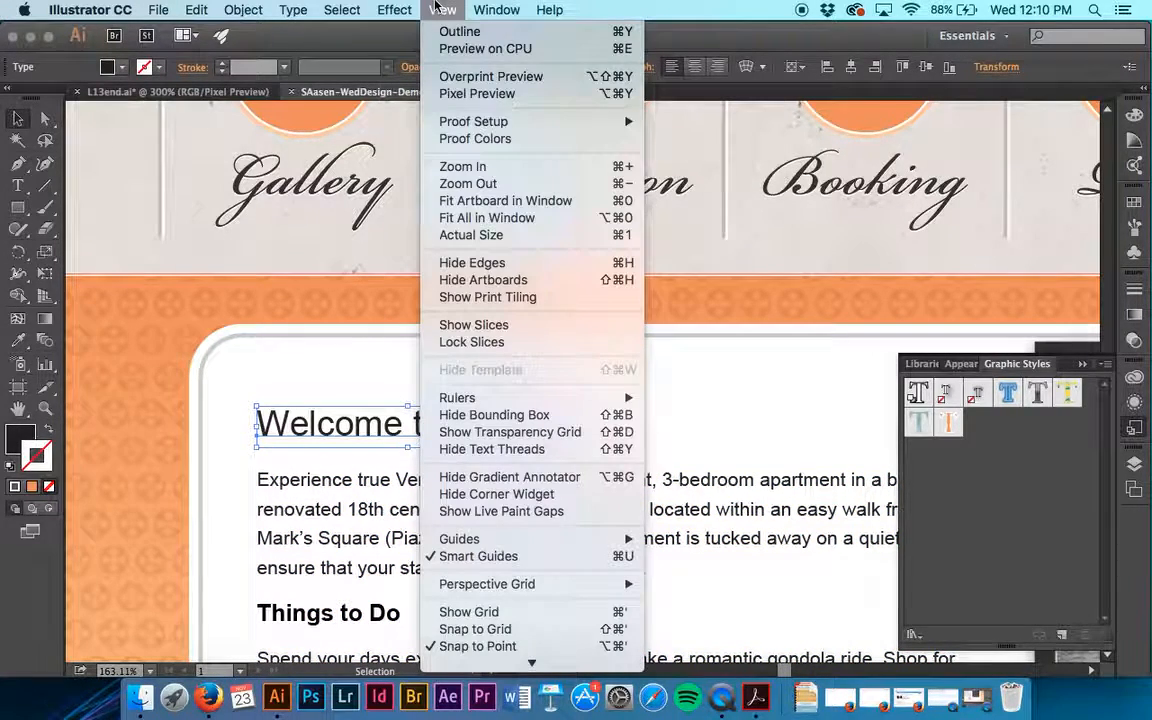
click(455, 93)
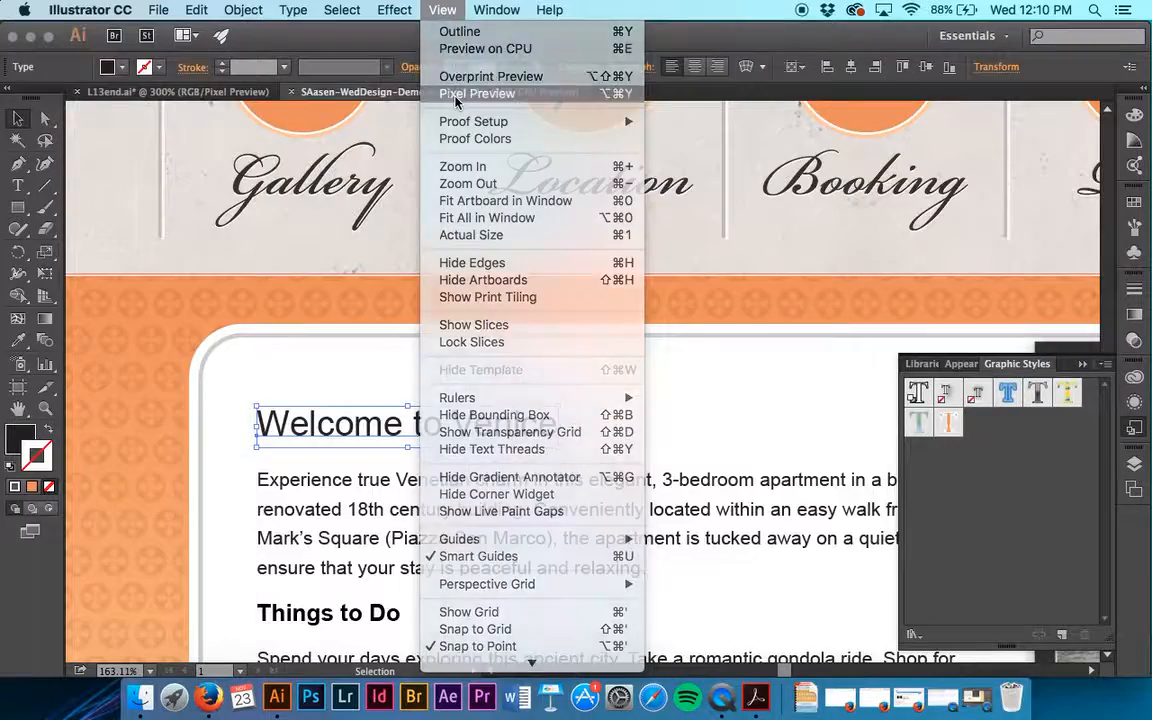
scroll(480, 228, up, 5)
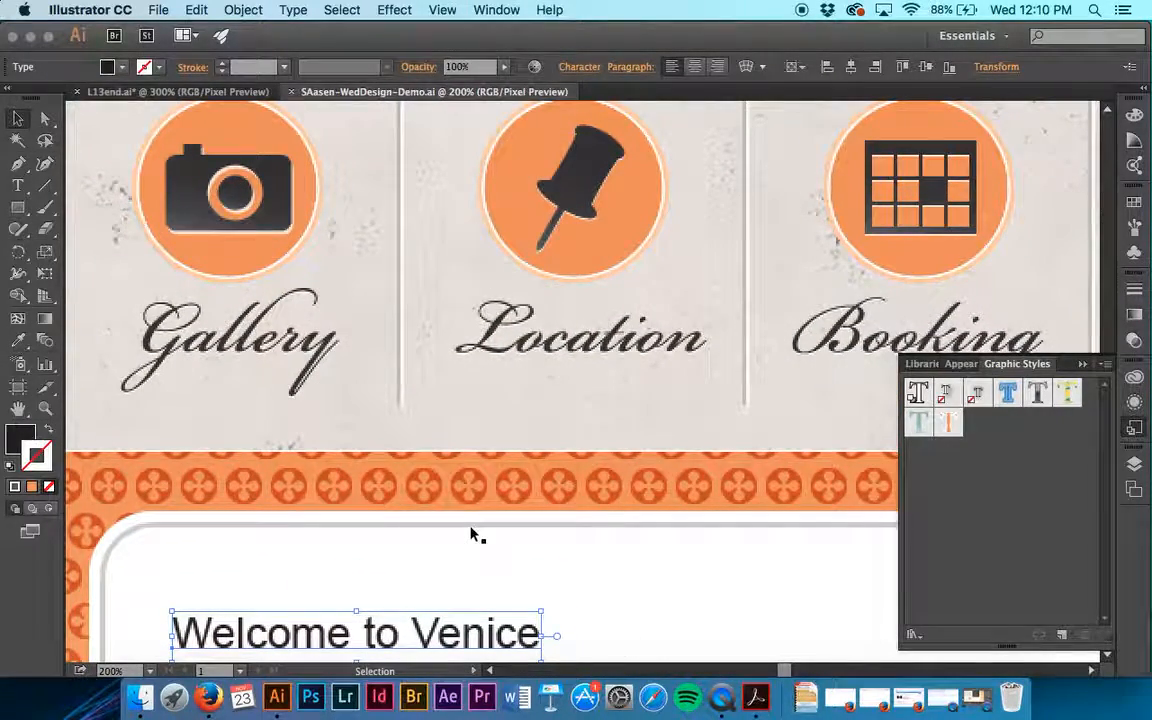
scroll(470, 535, up, 1)
scroll(470, 535, up, 3)
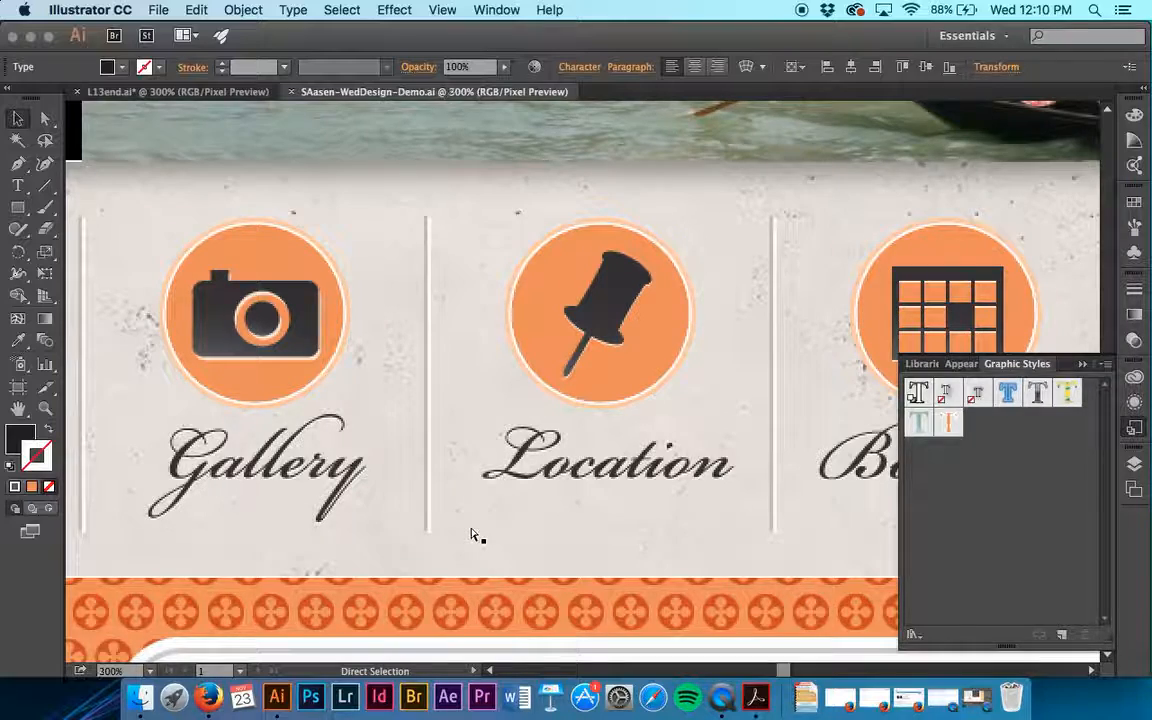
scroll(473, 535, up, 3)
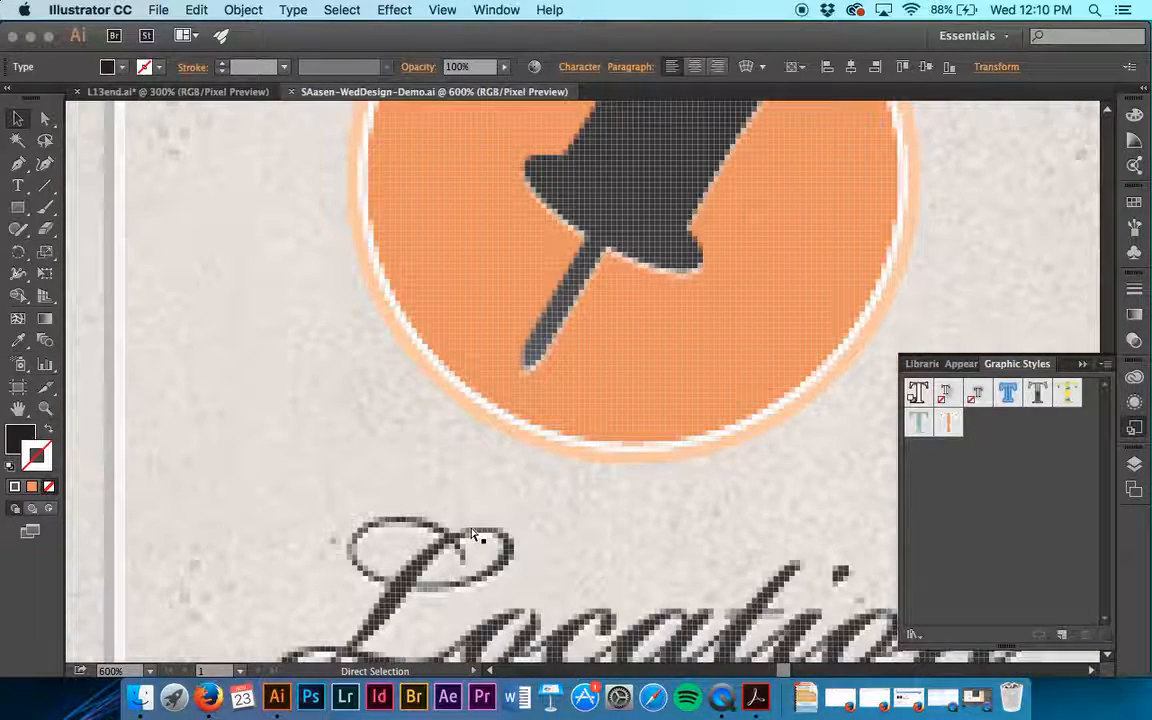
scroll(473, 535, down, 2)
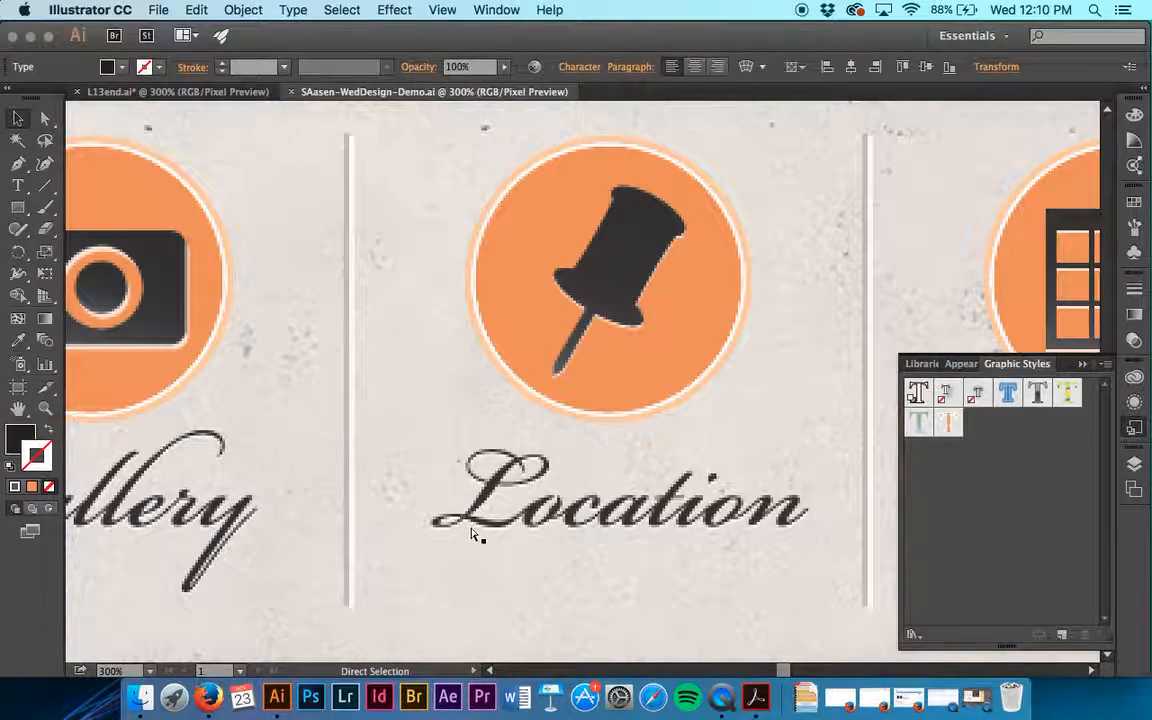
scroll(473, 535, up, 4)
scroll(473, 535, down, 4)
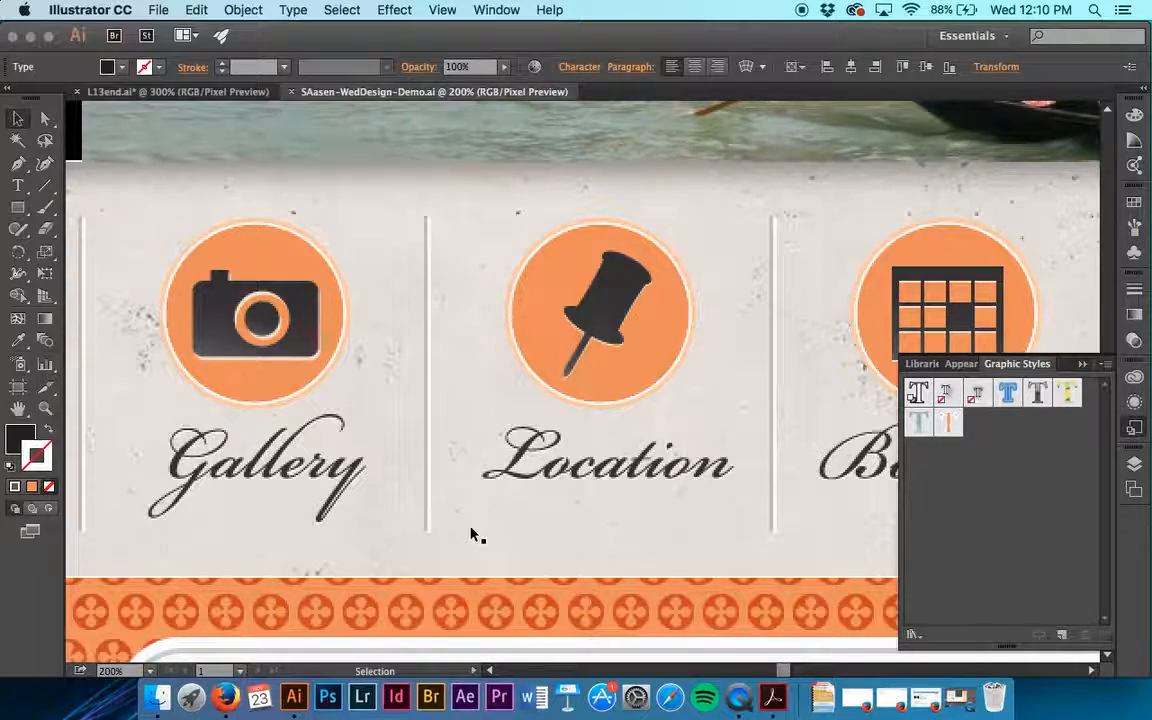
Align the camera icon group above the Gallery label to the pixel grid.
scroll(475, 535, left, 5)
scroll(475, 535, up, 5)
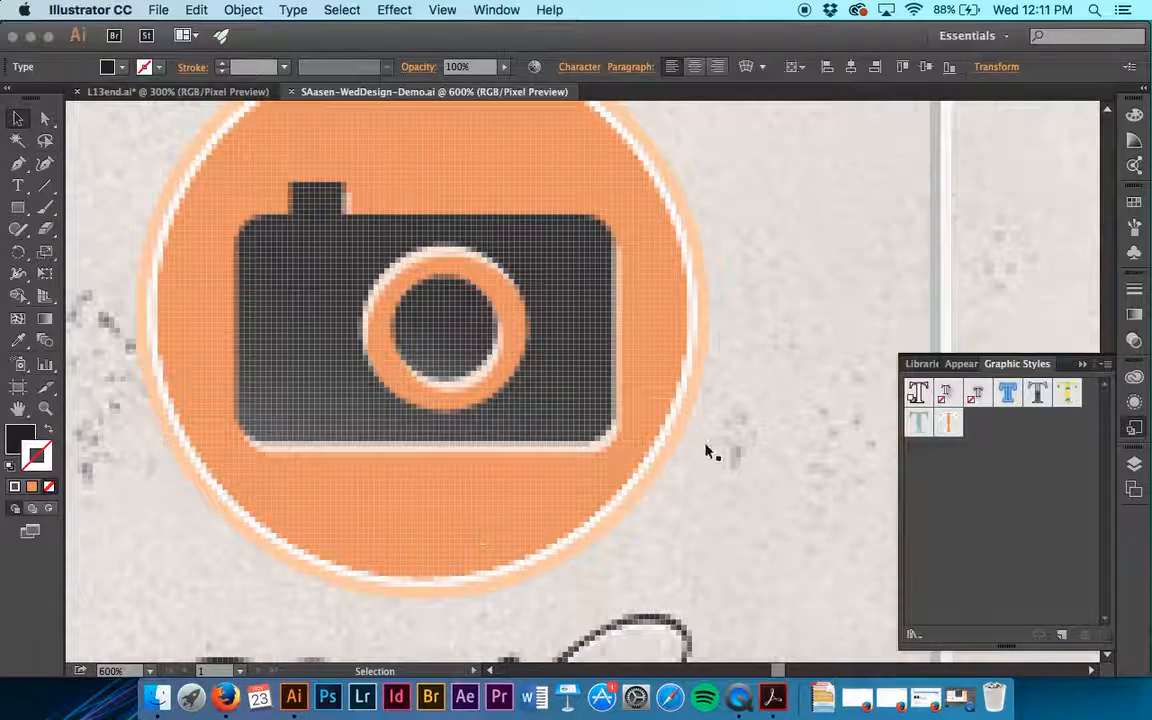
click(565, 408)
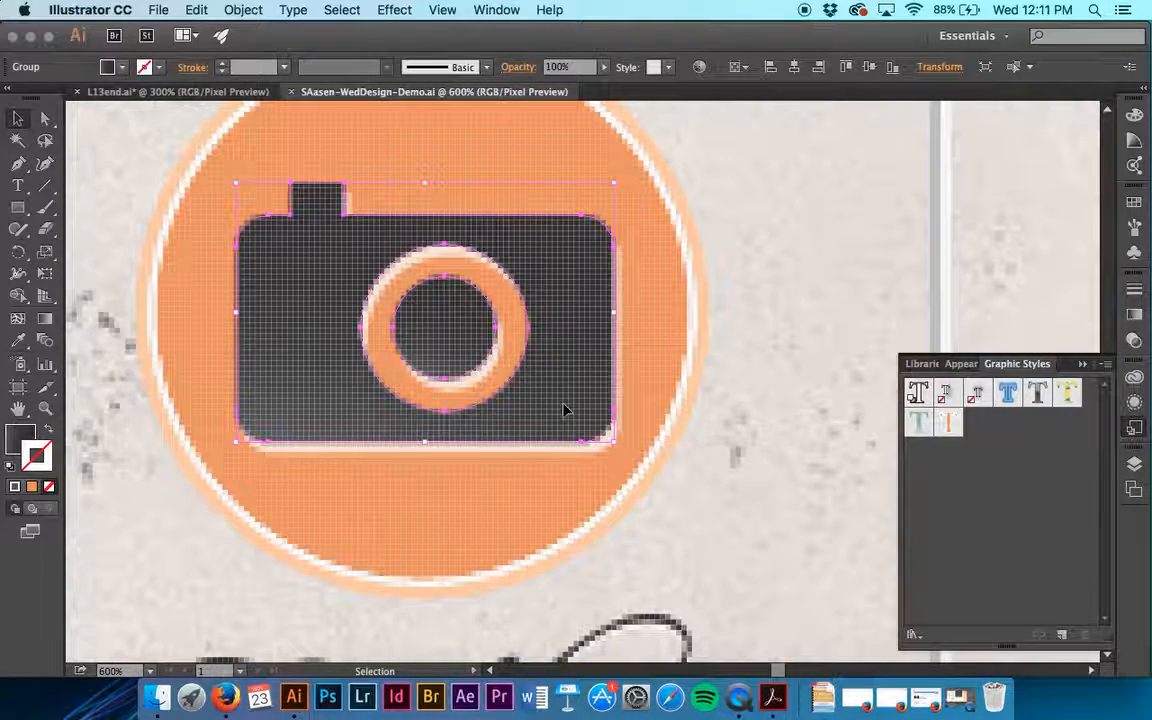
click(931, 68)
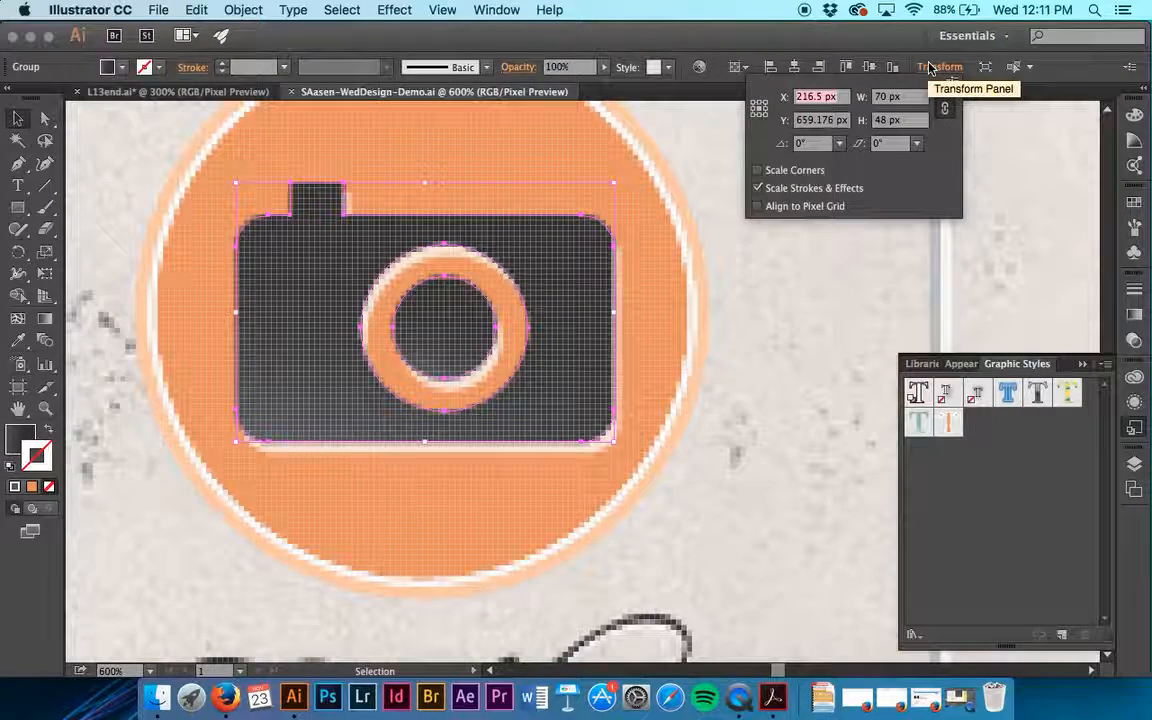
click(757, 207)
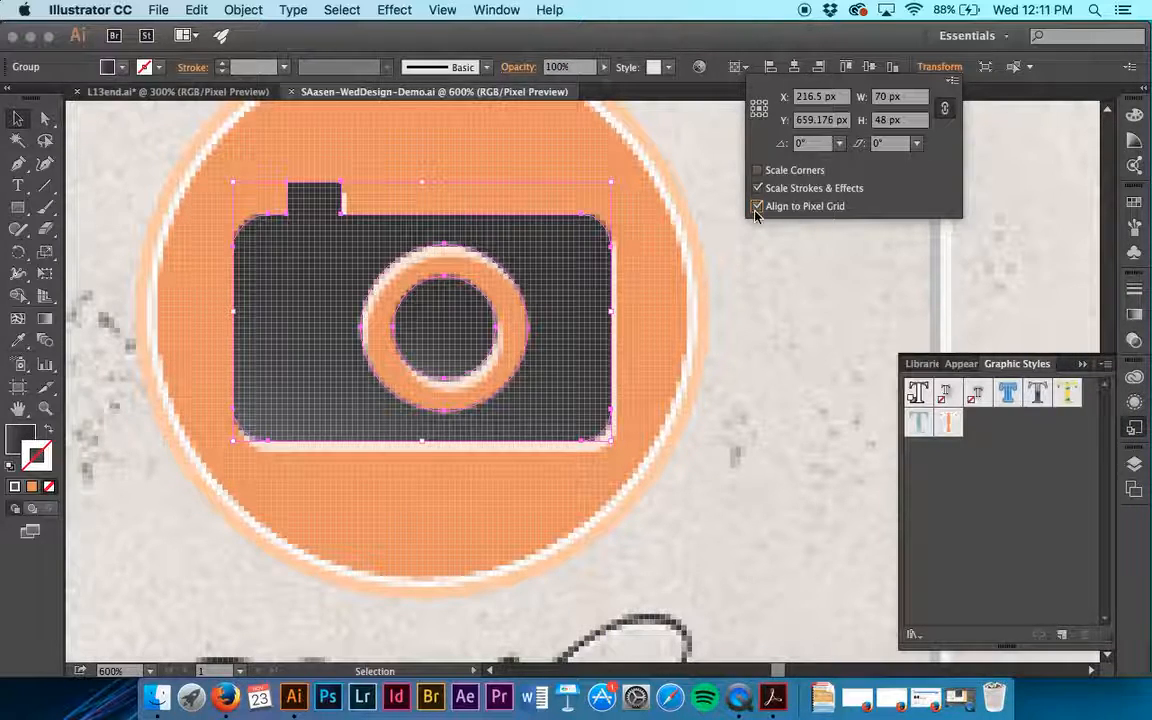
Check the Transform options for whether new objects align to the pixel grid.
click(955, 82)
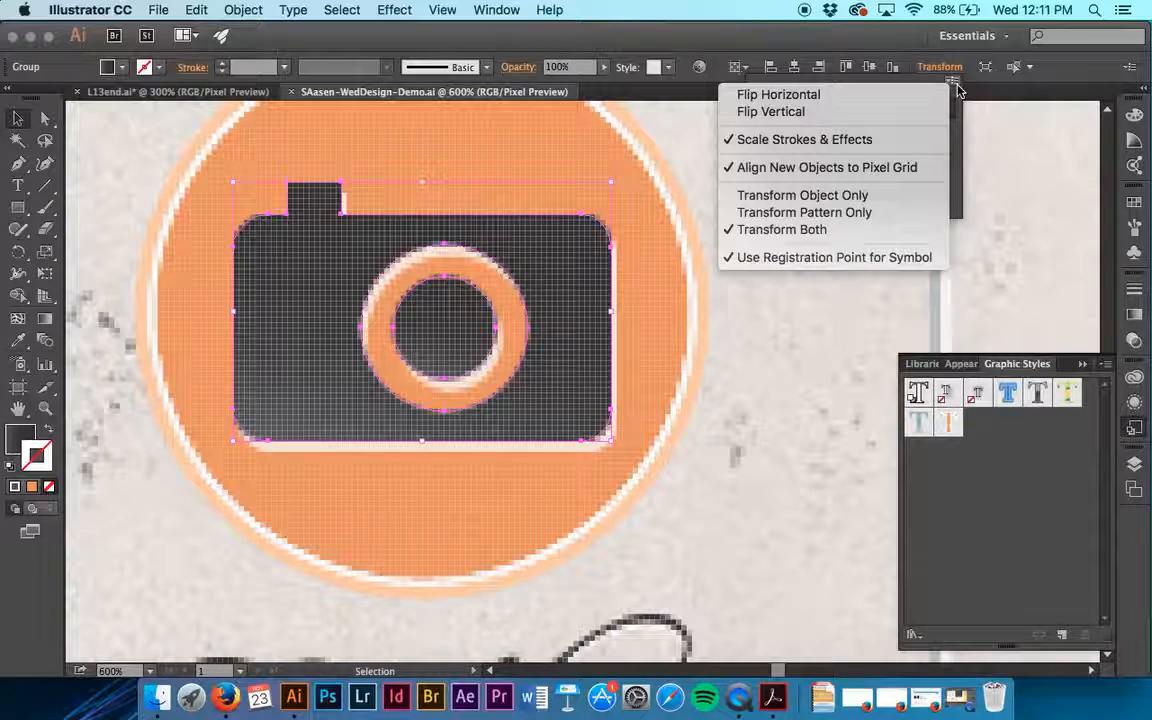
click(988, 162)
click(722, 320)
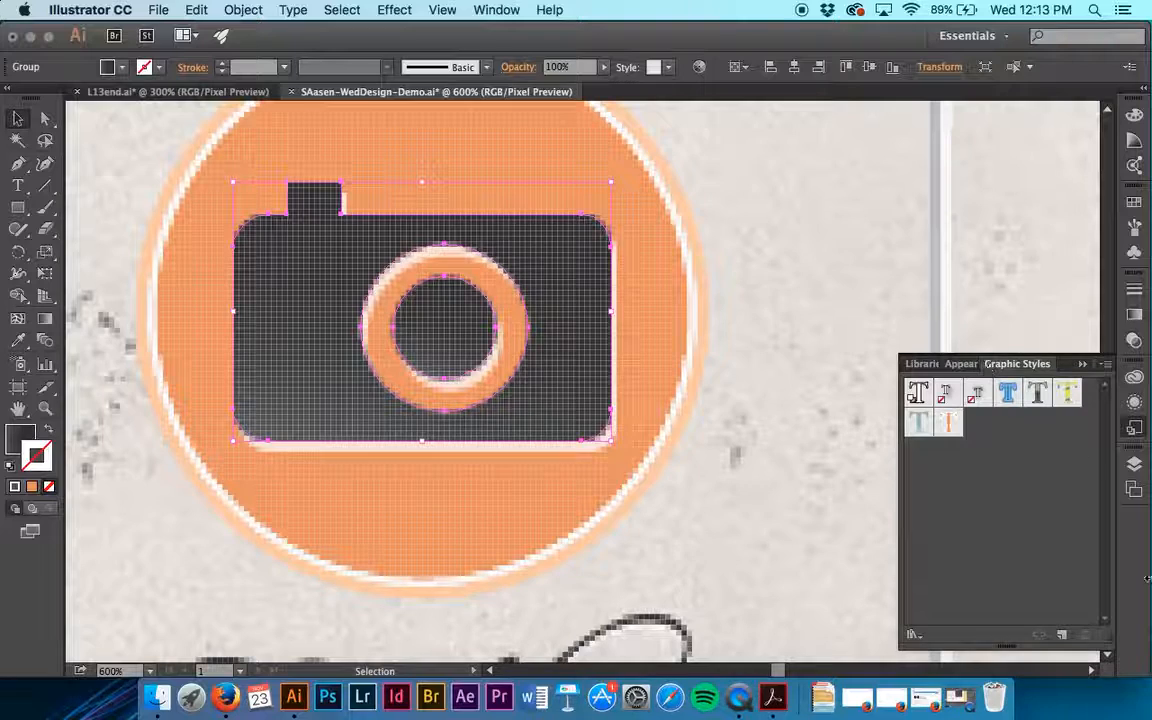
Create a new layer named Slices.
key(F7)
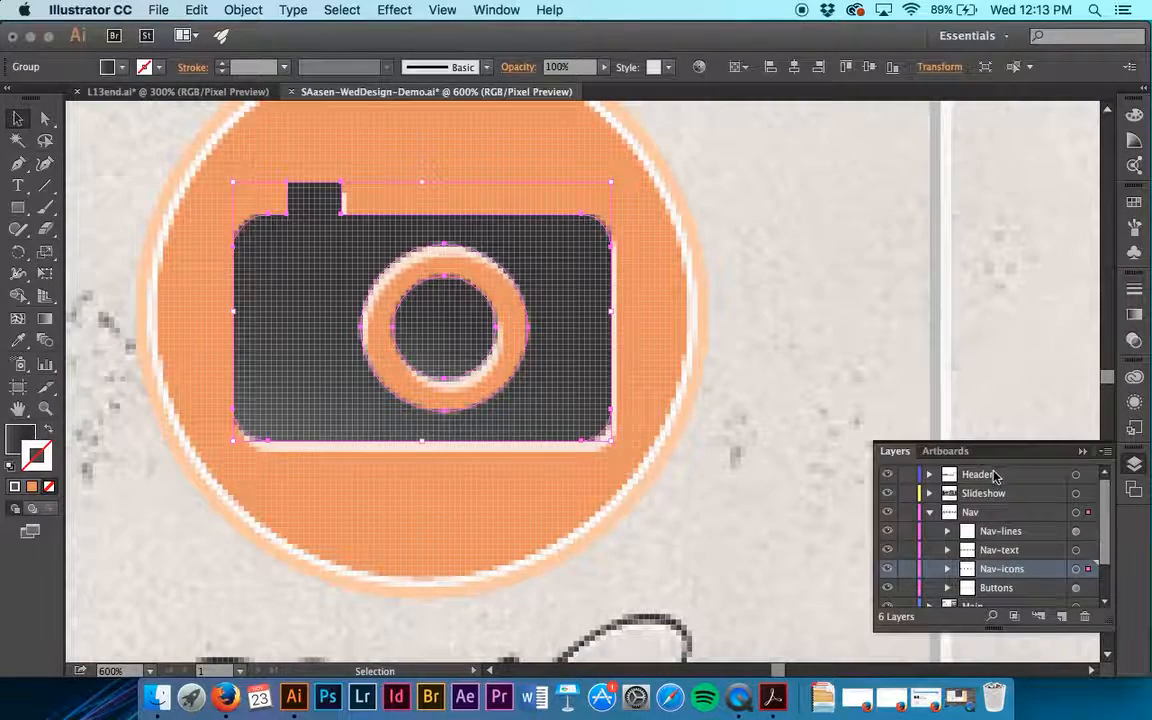
click(962, 476)
click(929, 513)
click(929, 512)
click(929, 512)
click(929, 474)
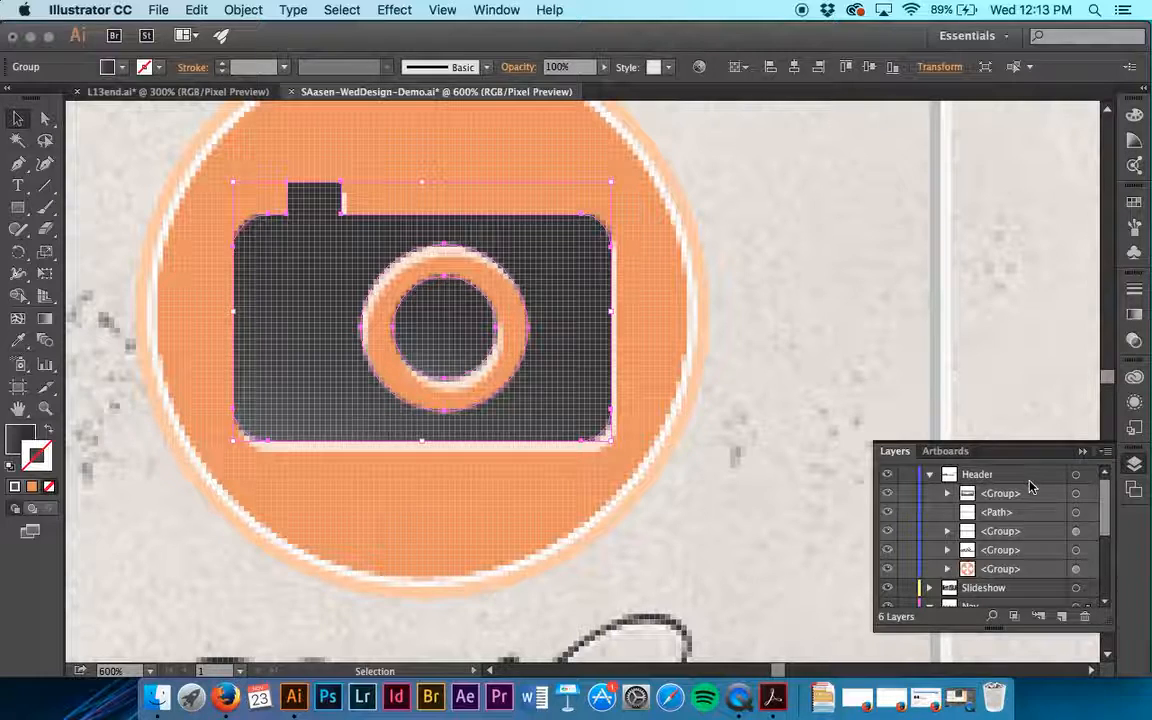
alt+click(1070, 622)
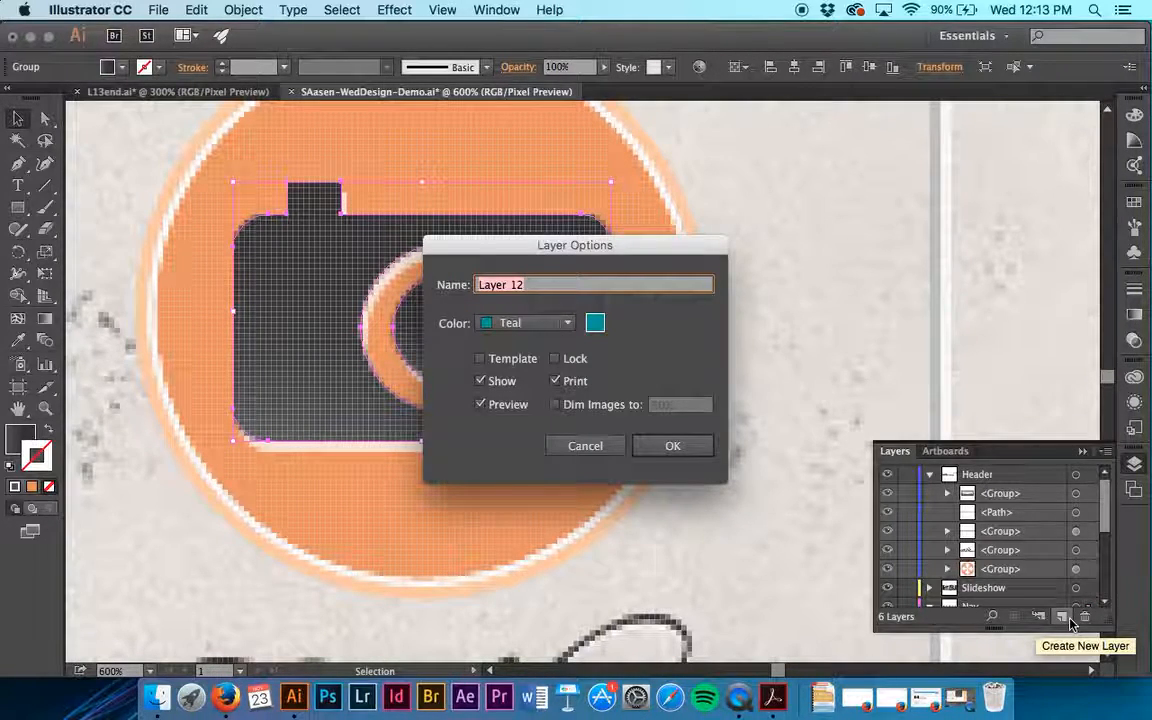
text(Slices)
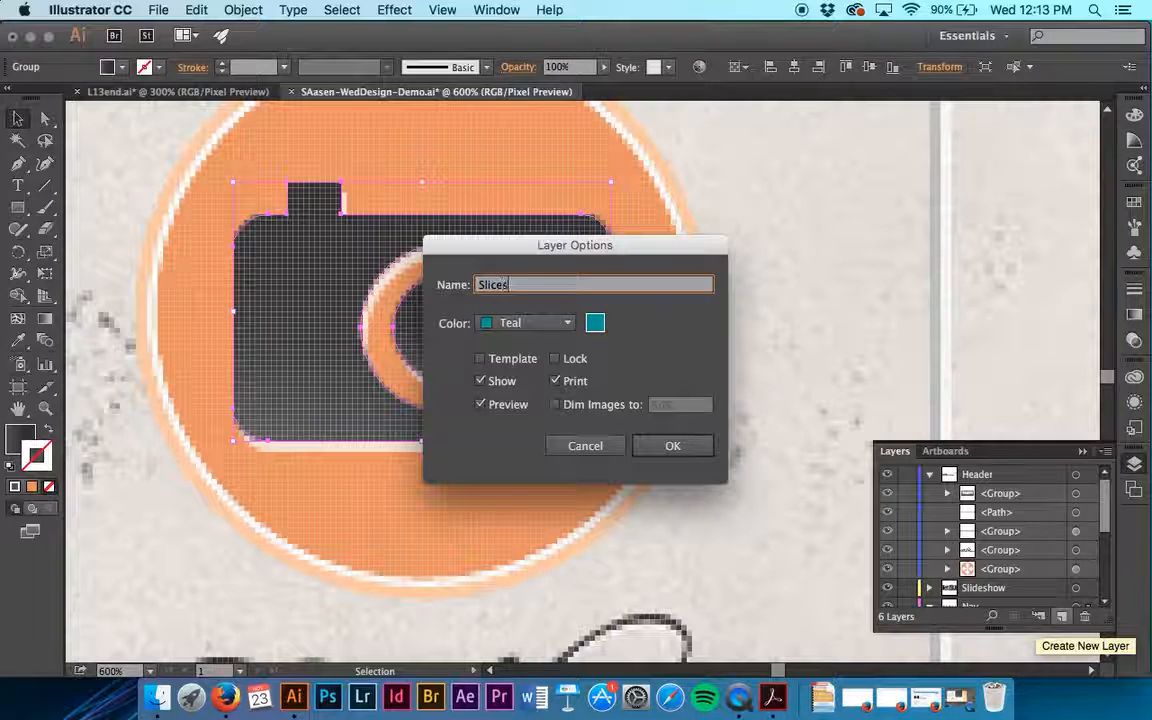
key(Return)
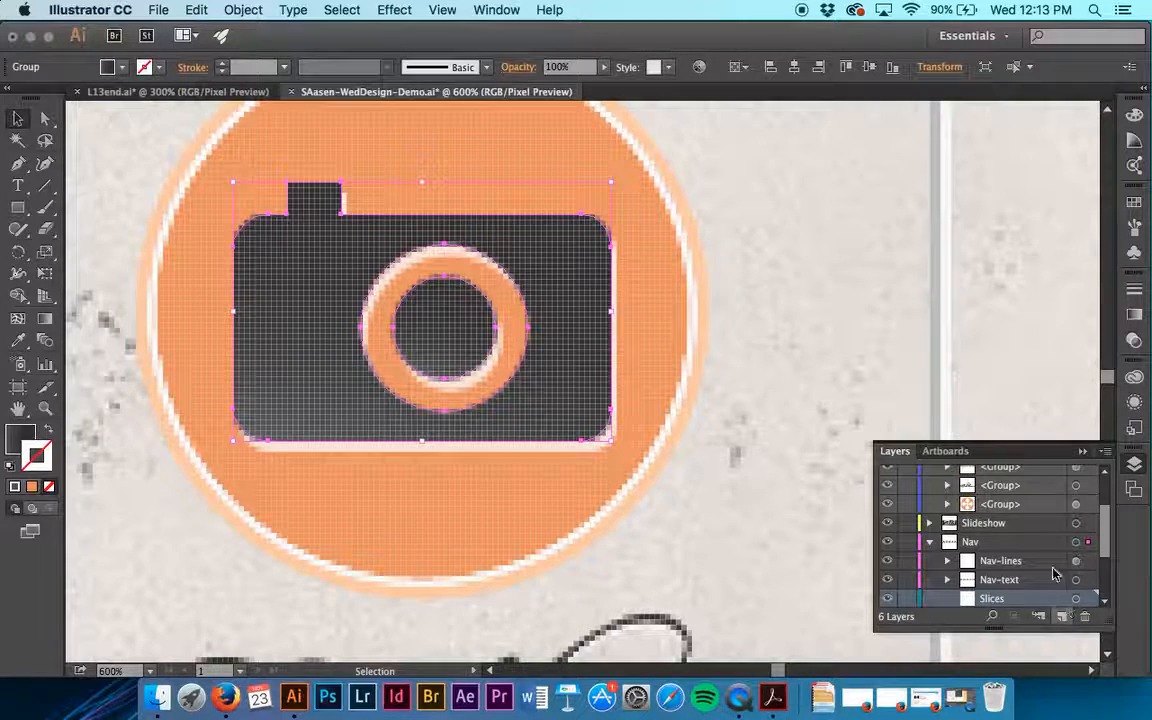
Move the Slices layer out of the Nav layer to the top level of the layer stack, above Header.
scroll(1040, 533, down, 3)
scroll(1040, 533, up, 3)
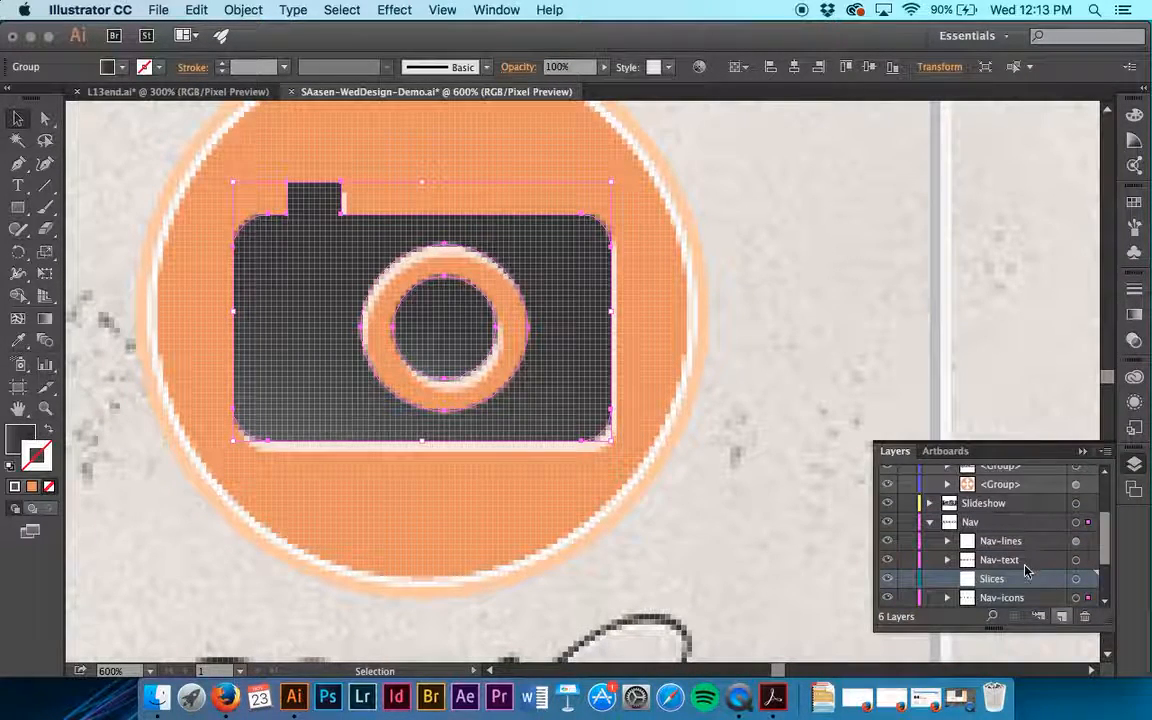
drag(1022, 543, 1015, 490)
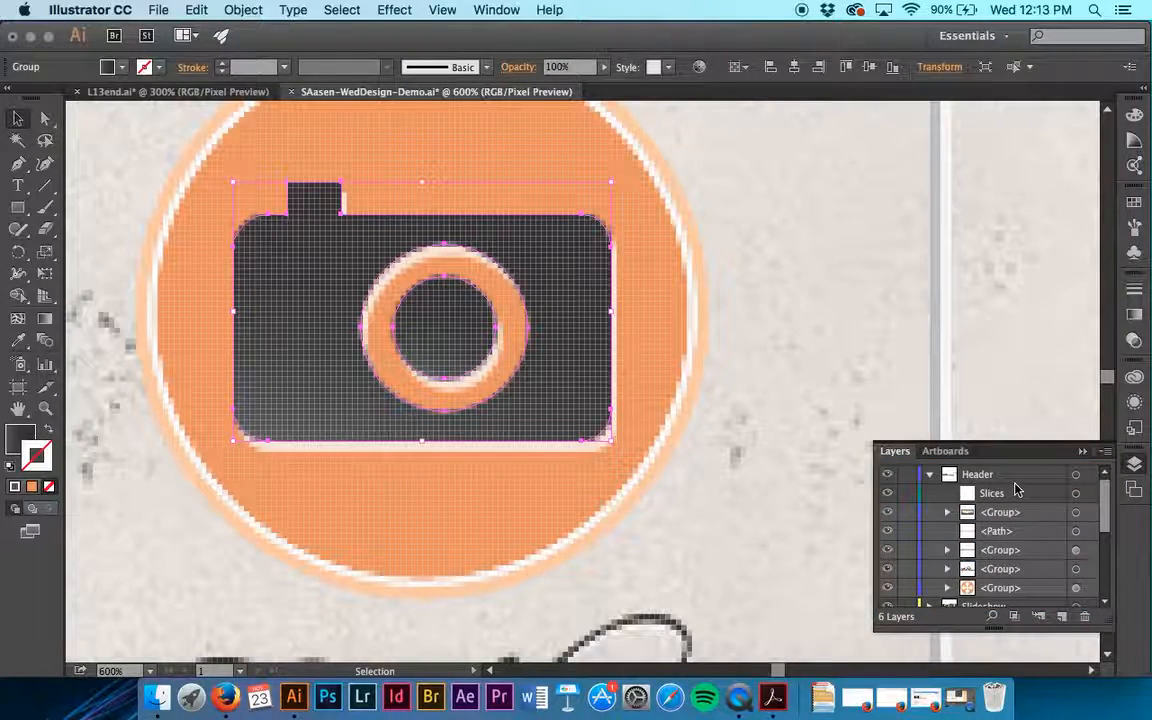
drag(1015, 491, 1022, 466)
scroll(1006, 536, up, 5)
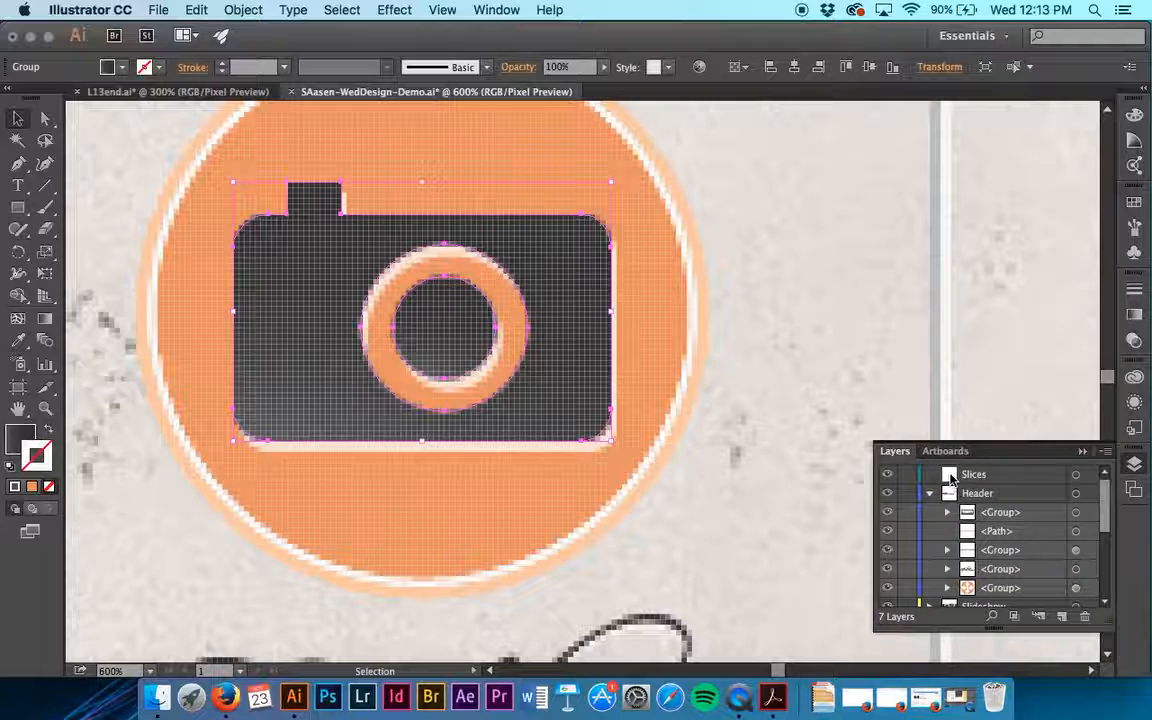
Collapse the Header and Nav layers so only the top-level layers are listed.
click(930, 494)
click(927, 532)
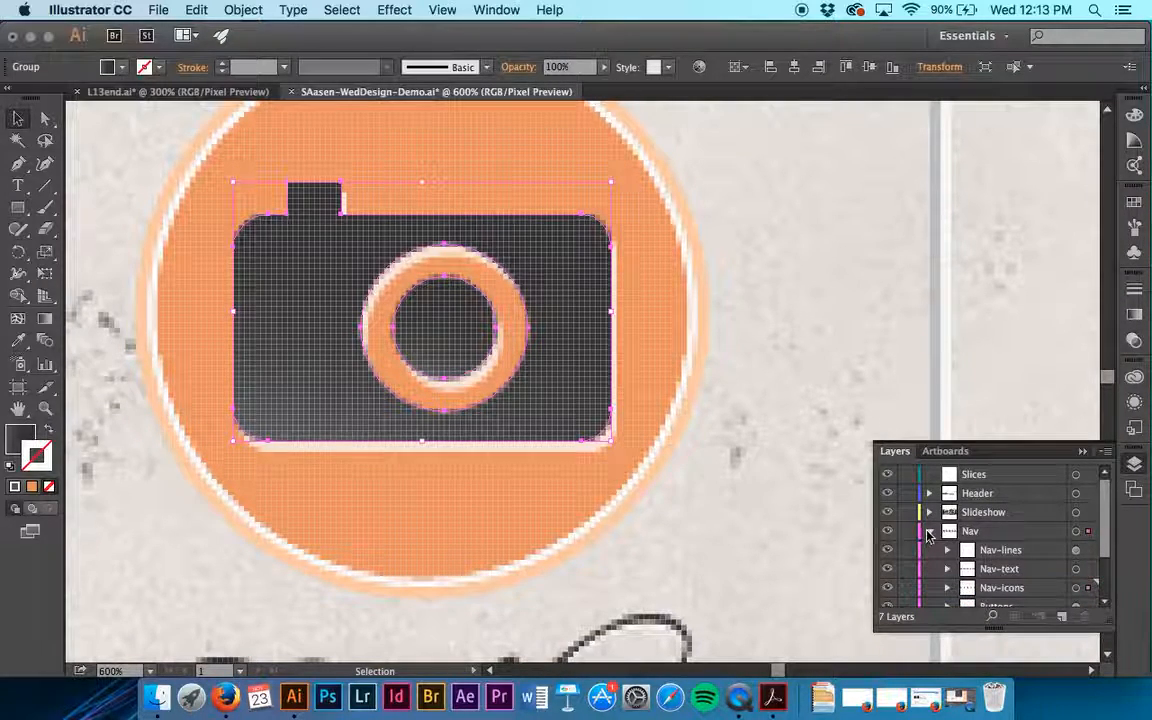
click(928, 532)
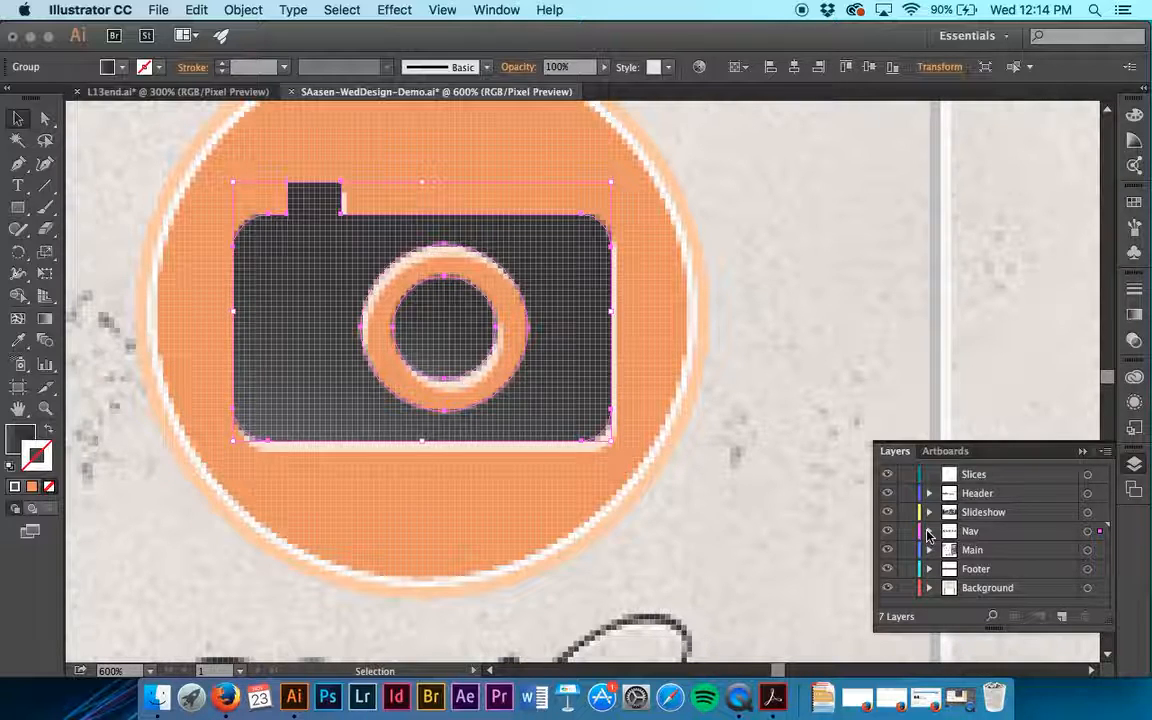
Deselect the camera icon and draw a slice around the Bela Casa logo in the header with the Slice tool.
scroll(660, 565, up, 2)
scroll(658, 565, up, 20)
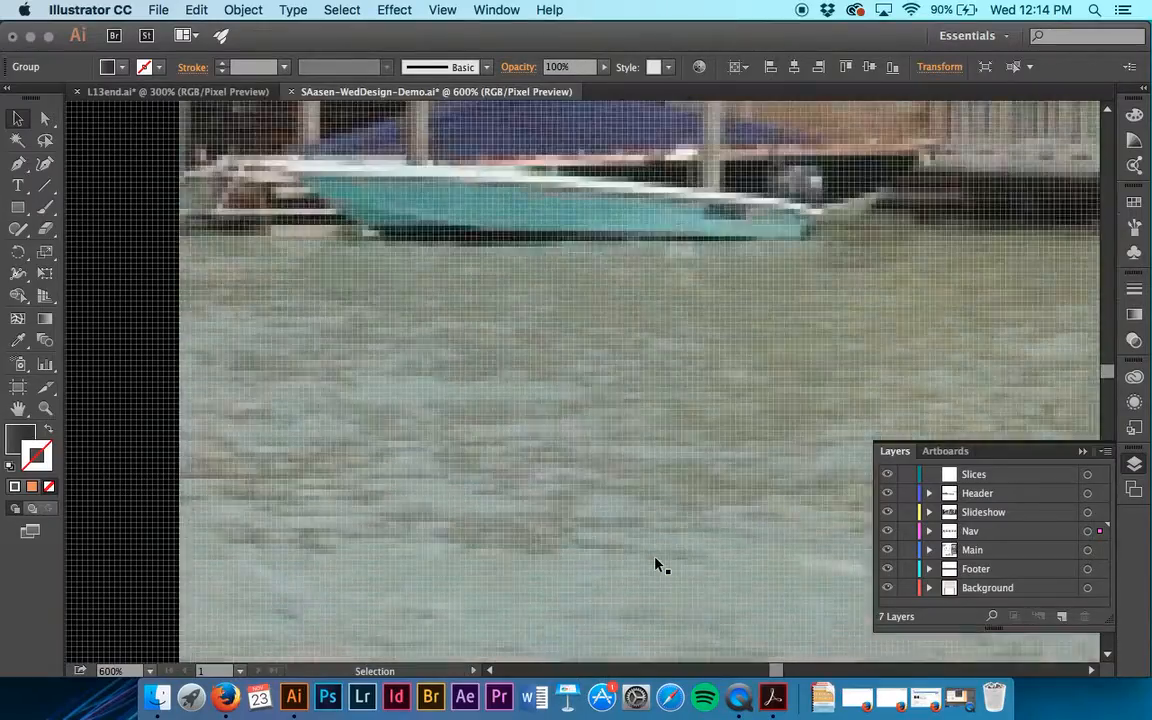
scroll(658, 565, up, 10)
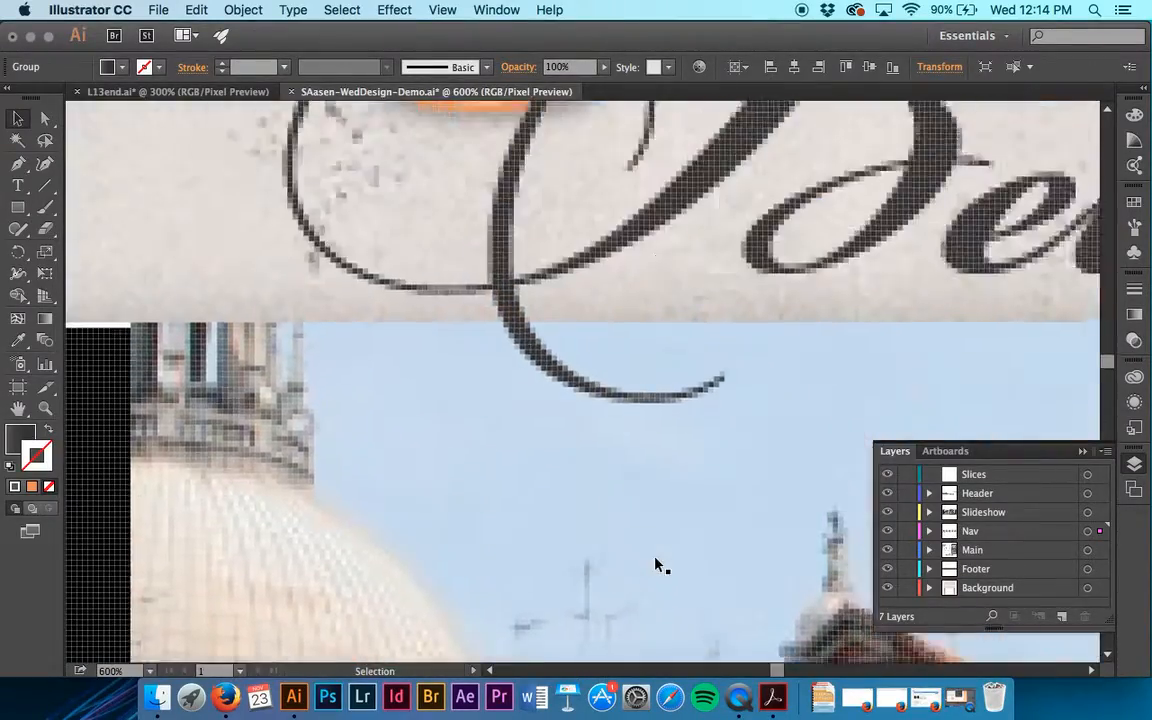
key(super+minus)
key(super+minus)
scroll(658, 565, up, 2)
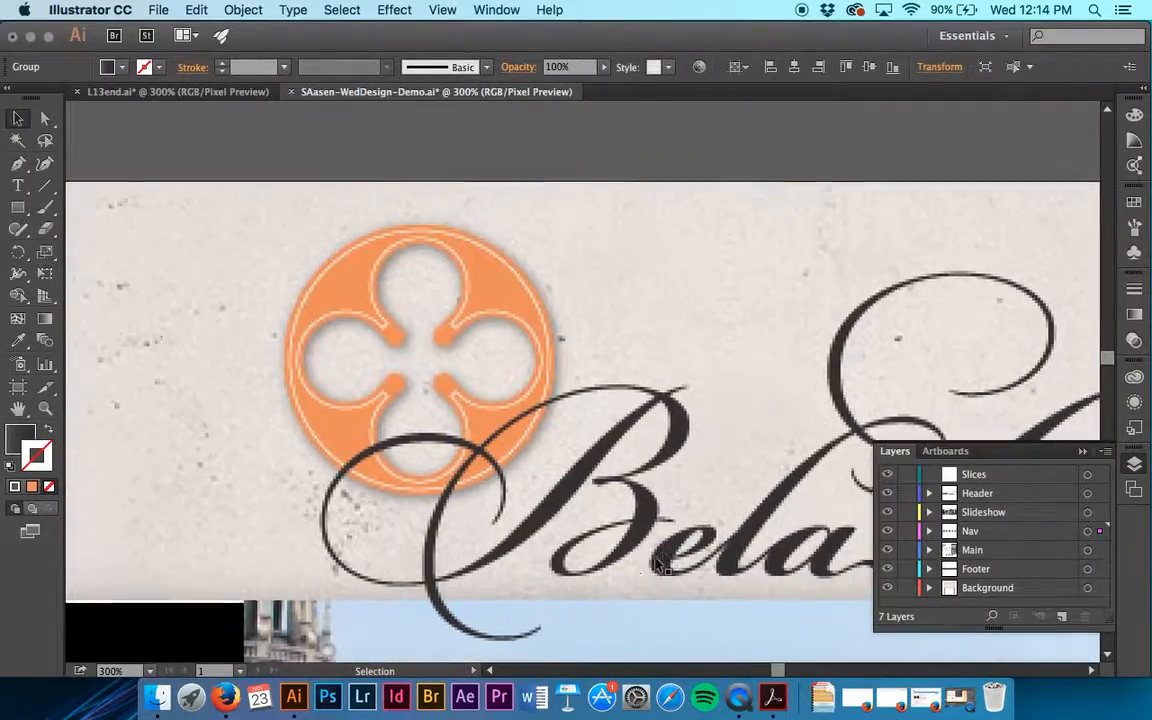
click(687, 161)
scroll(687, 161, right, 2)
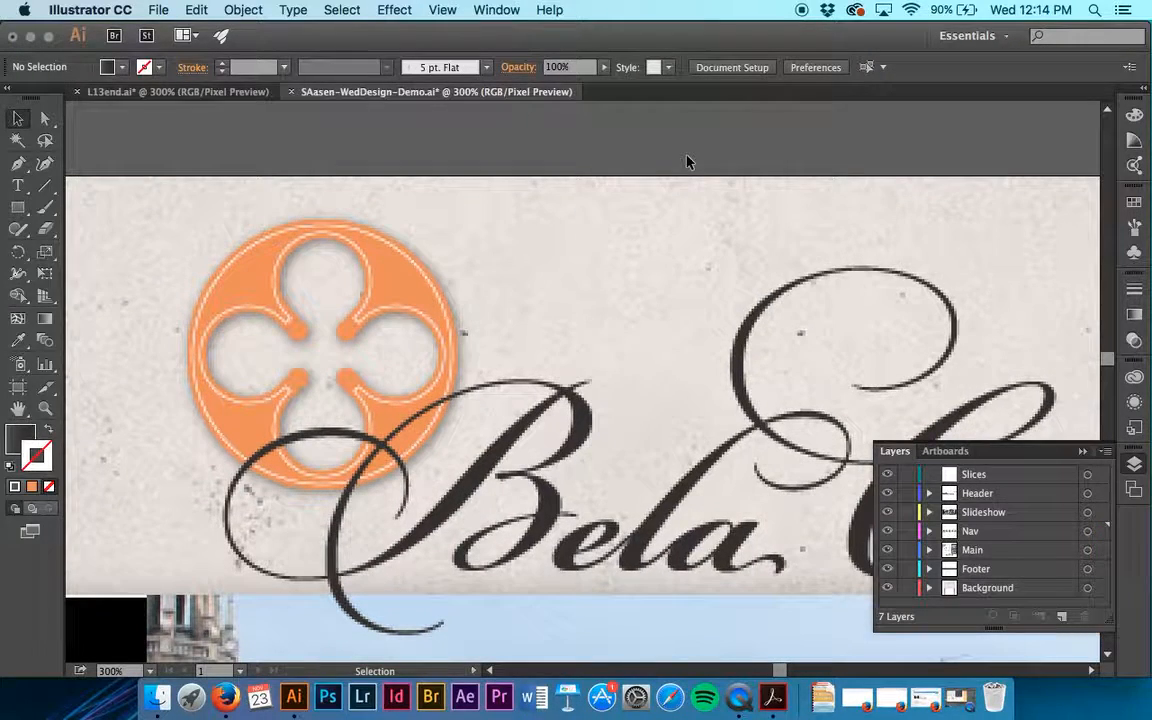
key(super+minus)
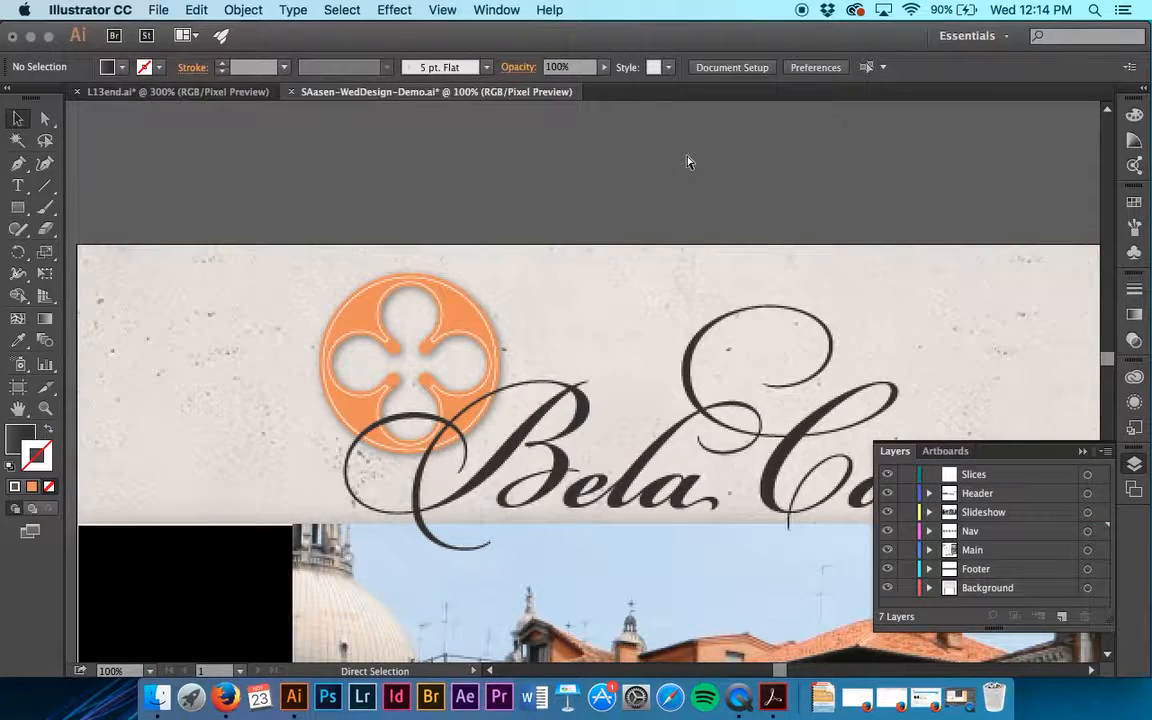
key(super+minus)
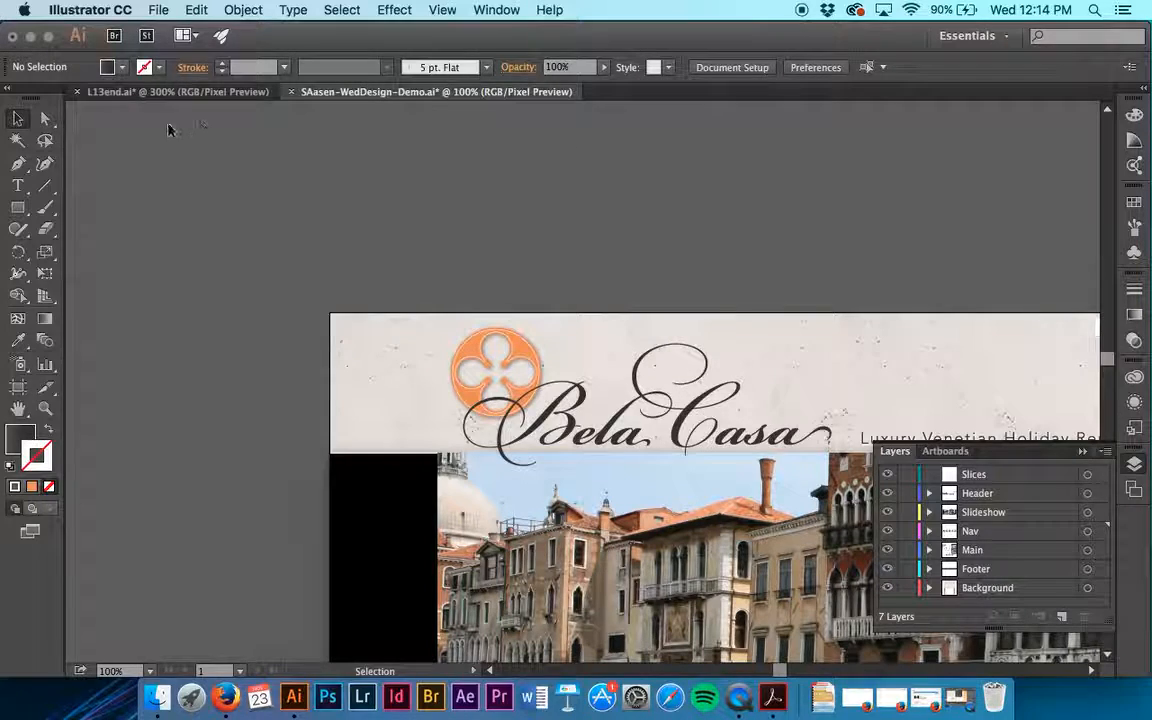
click(42, 397)
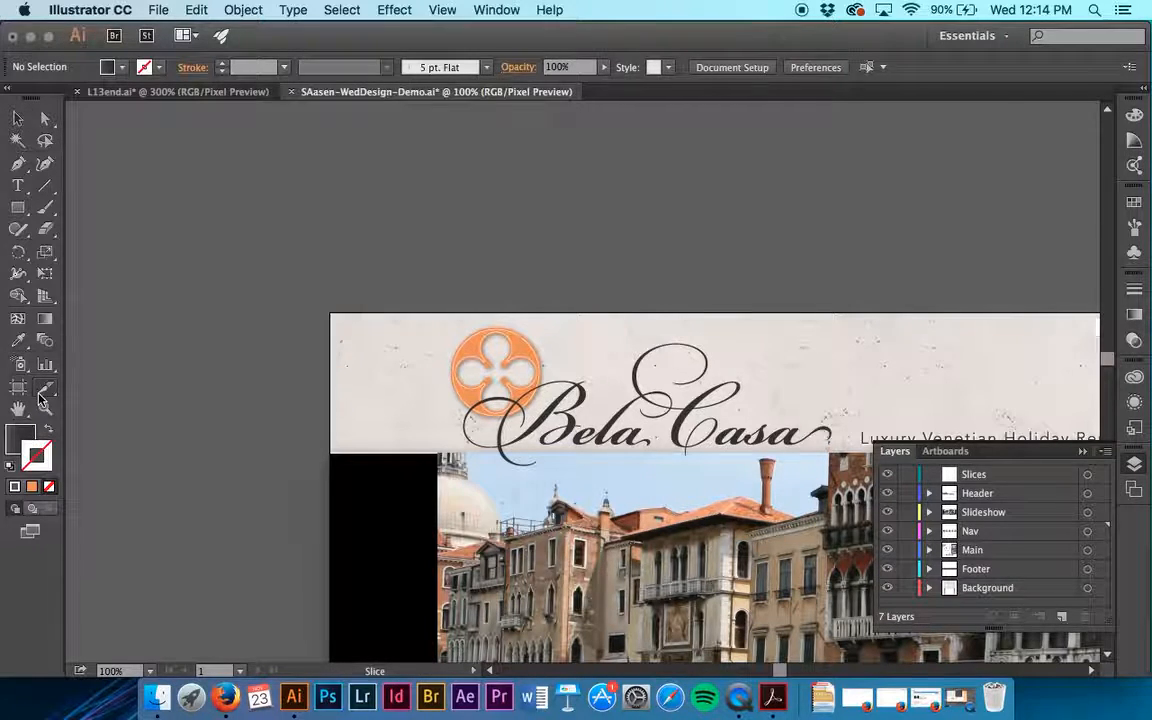
scroll(265, 339, right, 5)
scroll(265, 339, down, 2)
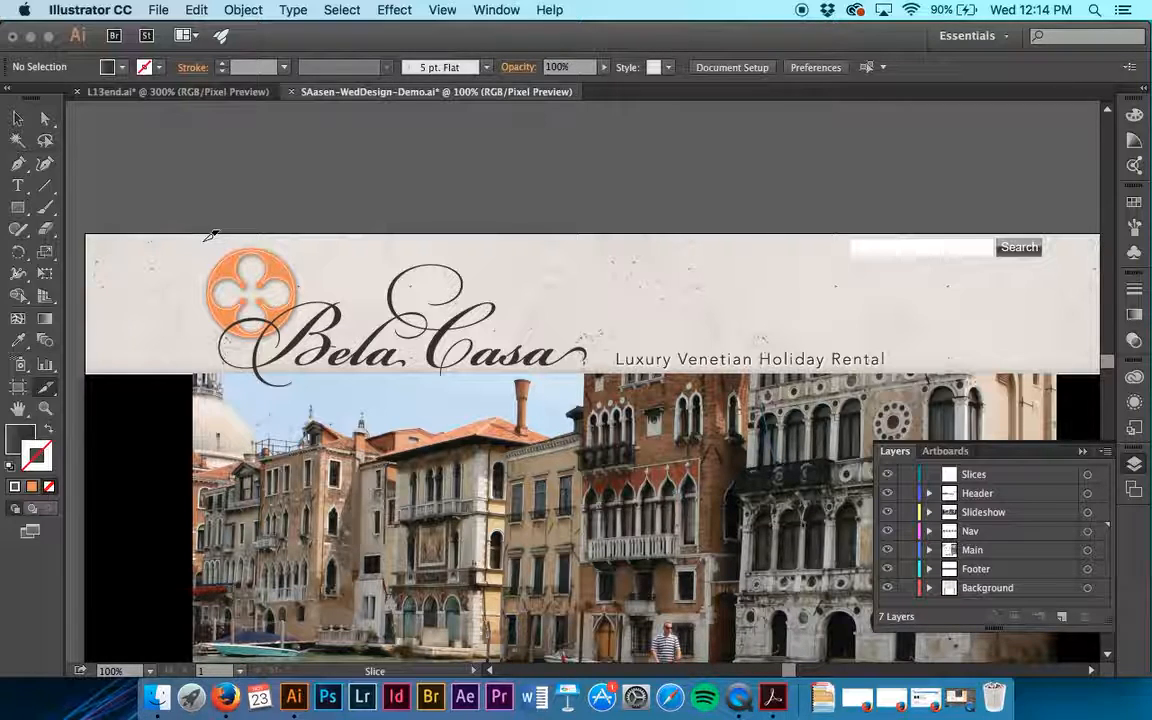
drag(205, 236, 601, 366)
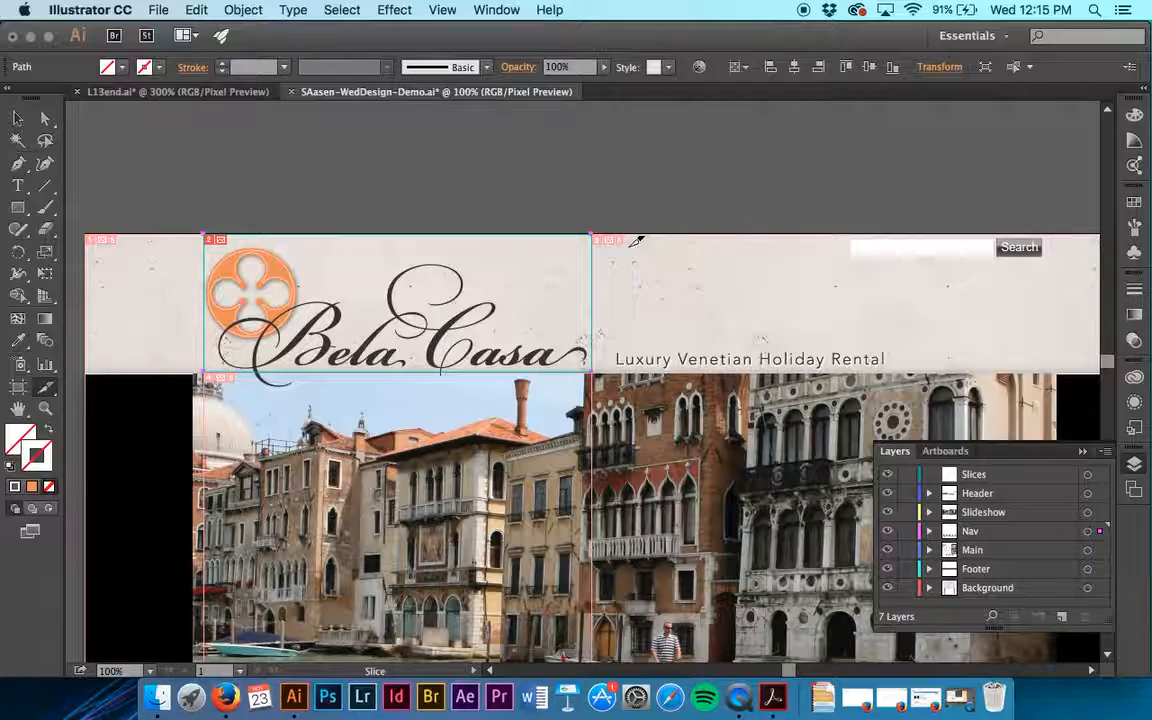
Select the Gallery label, its orange circle and the camera icon in the Nav view, and create a slice from the selection.
click(441, 9)
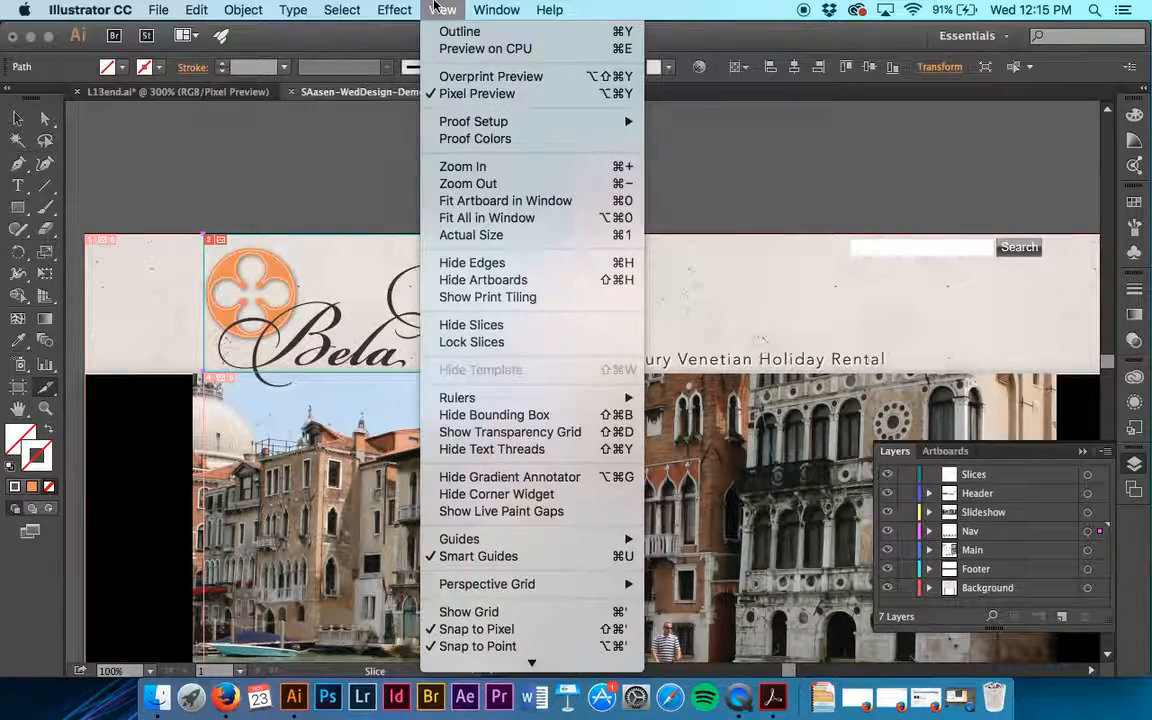
scroll(527, 590, down, 3)
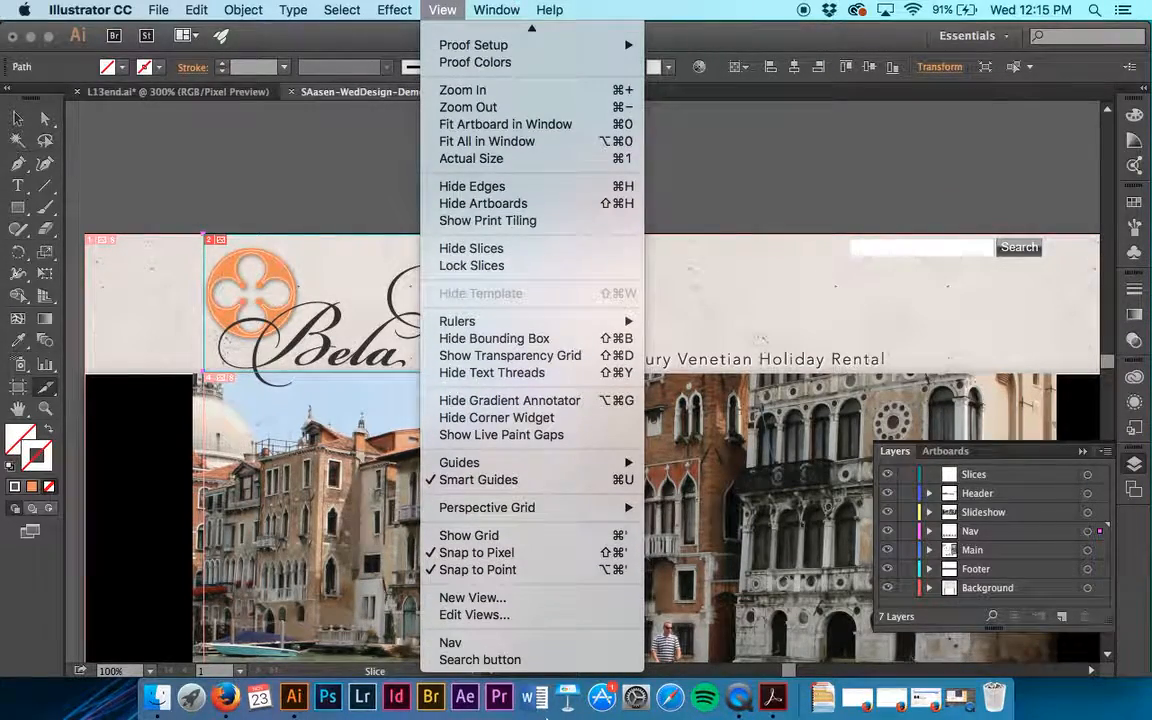
click(517, 645)
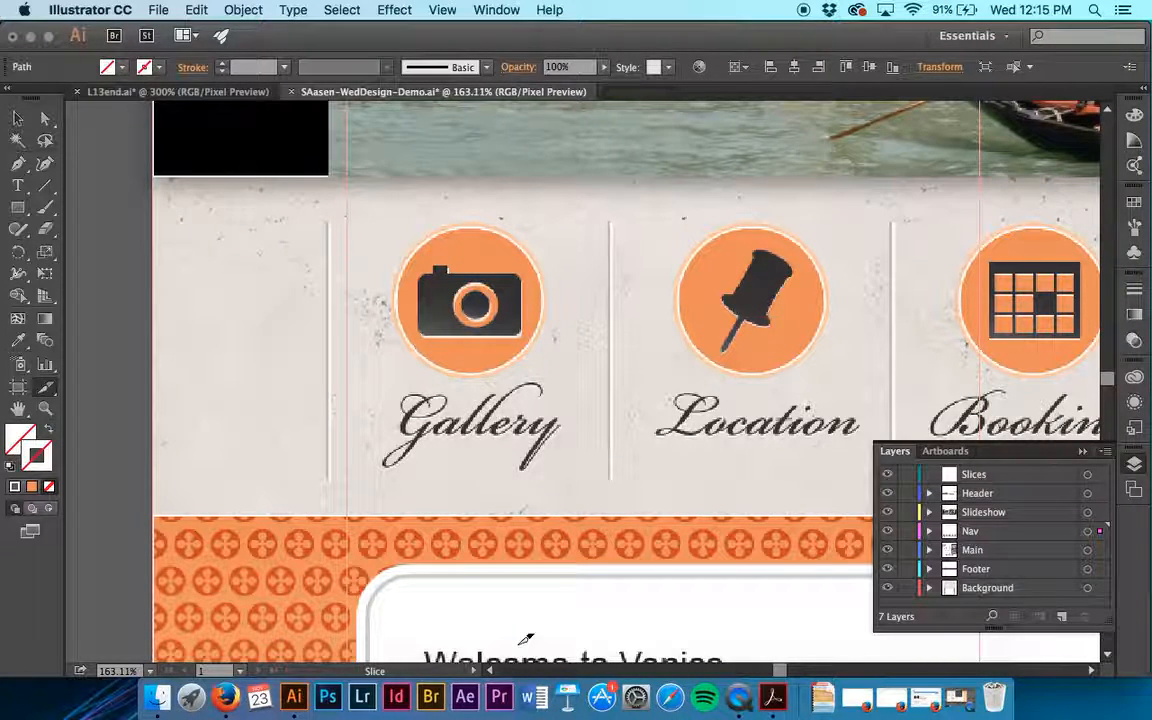
click(17, 118)
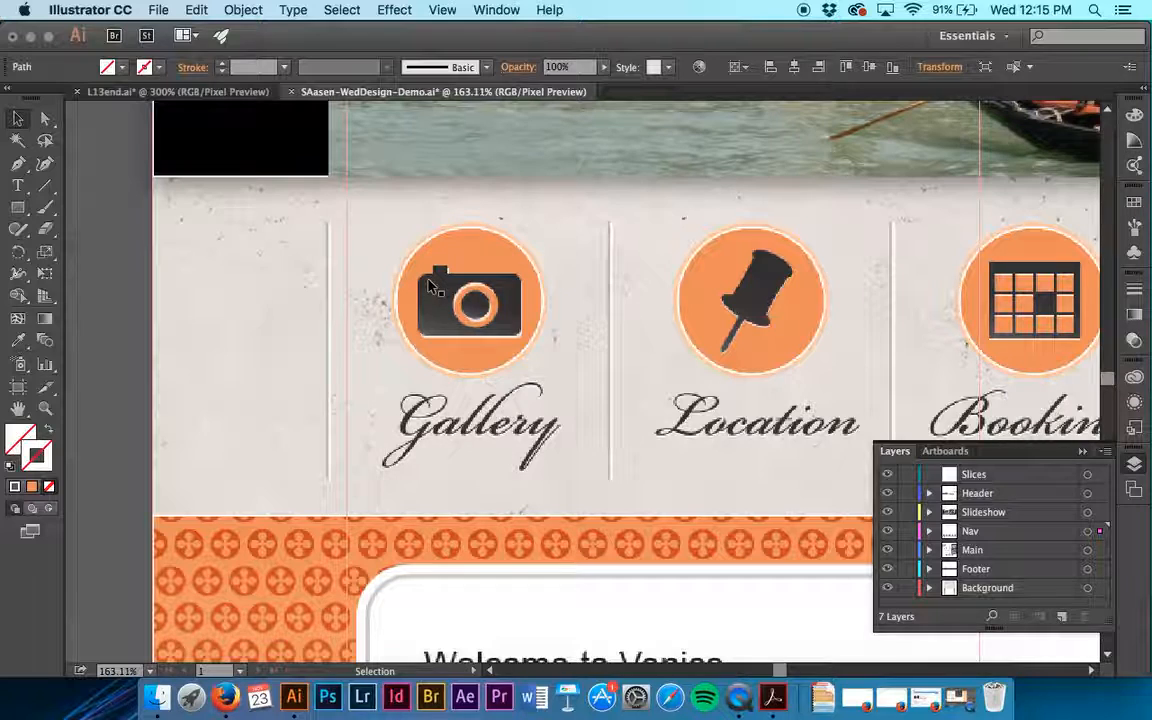
click(484, 420)
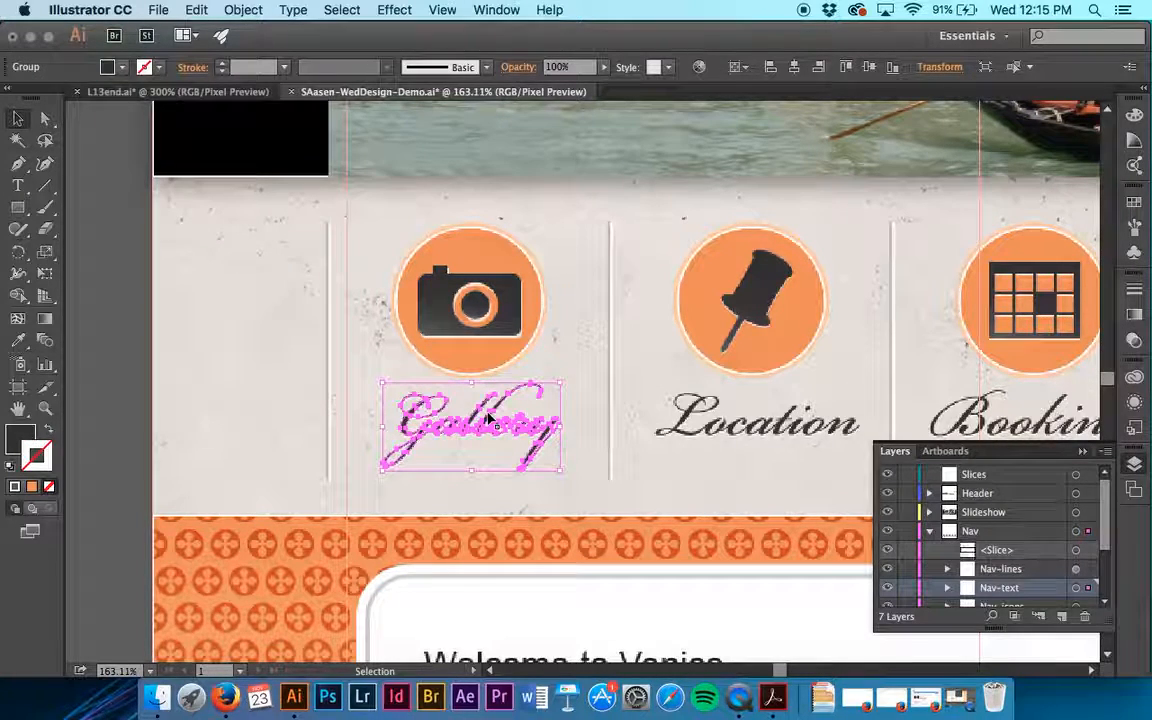
shift+click(487, 348)
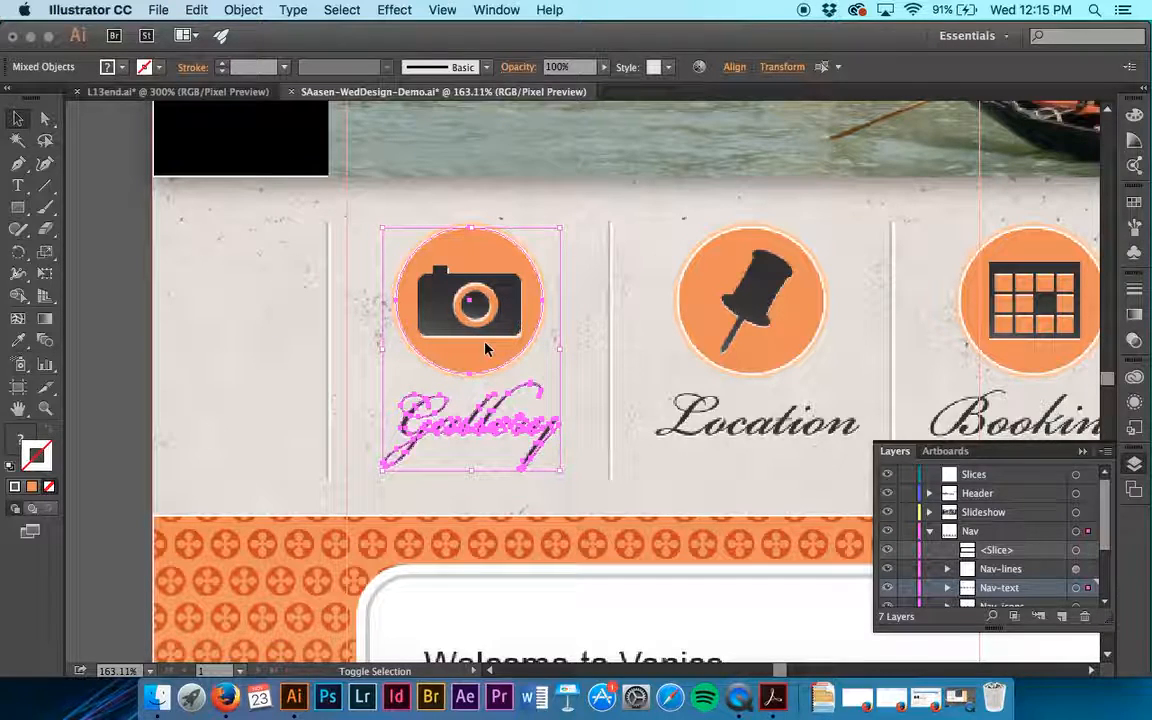
shift+click(502, 308)
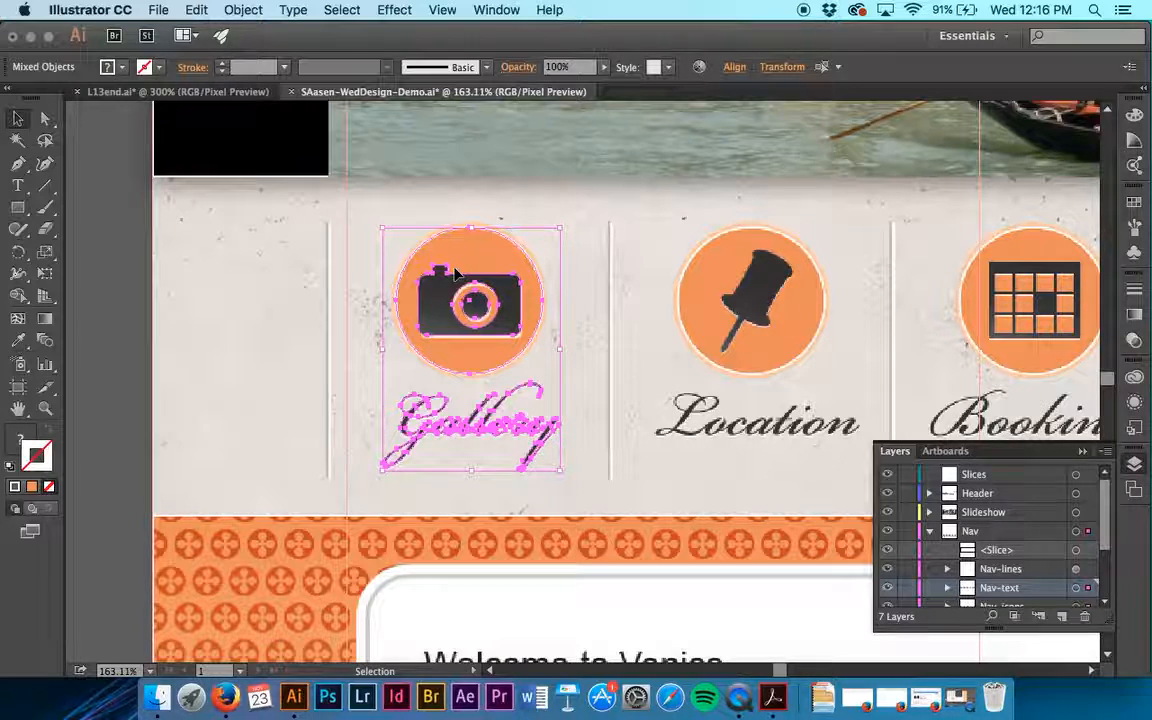
click(243, 10)
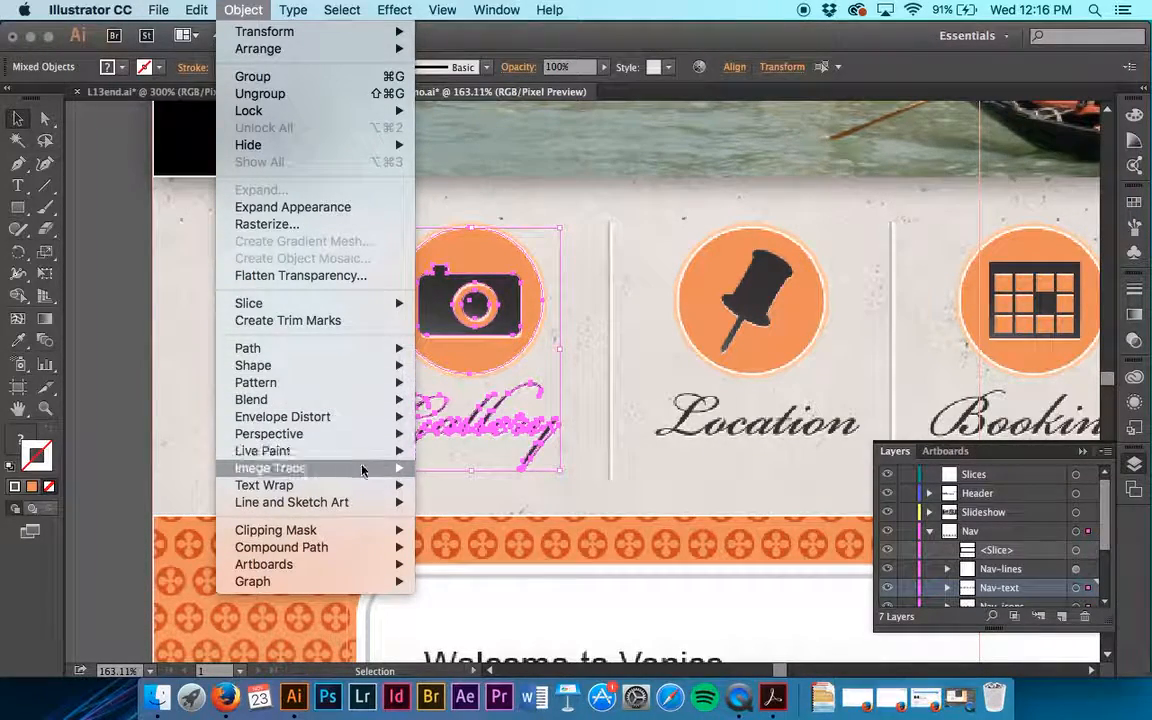
mouse_move(354, 305)
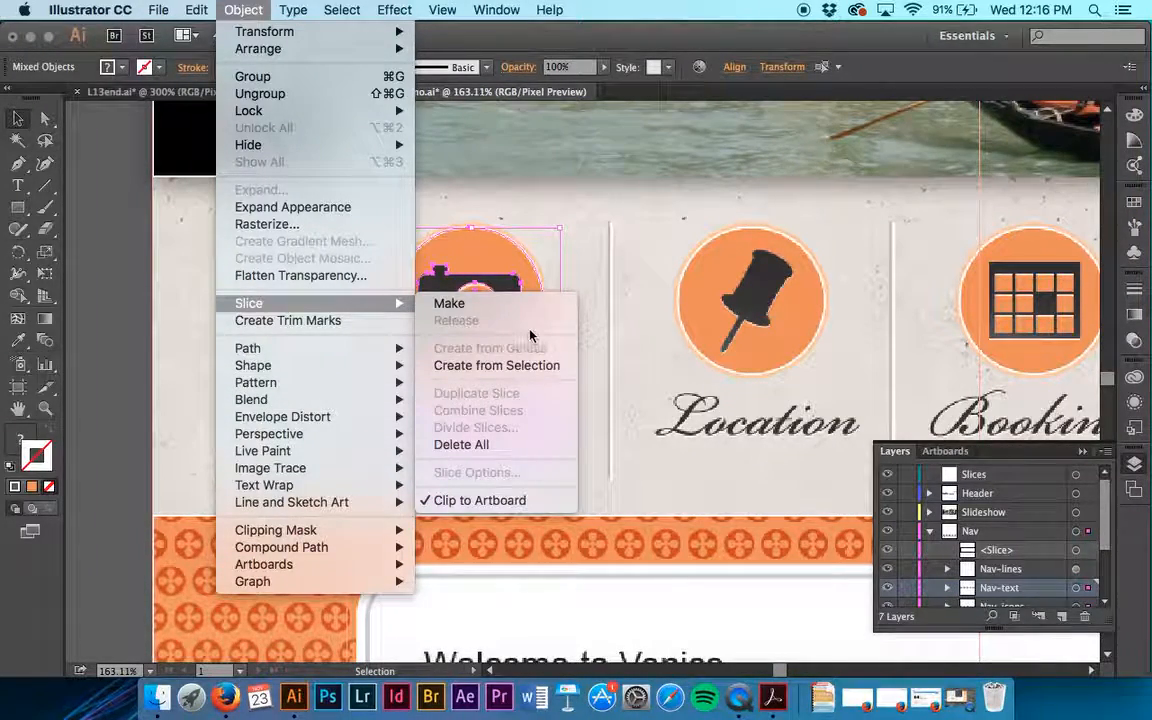
click(538, 367)
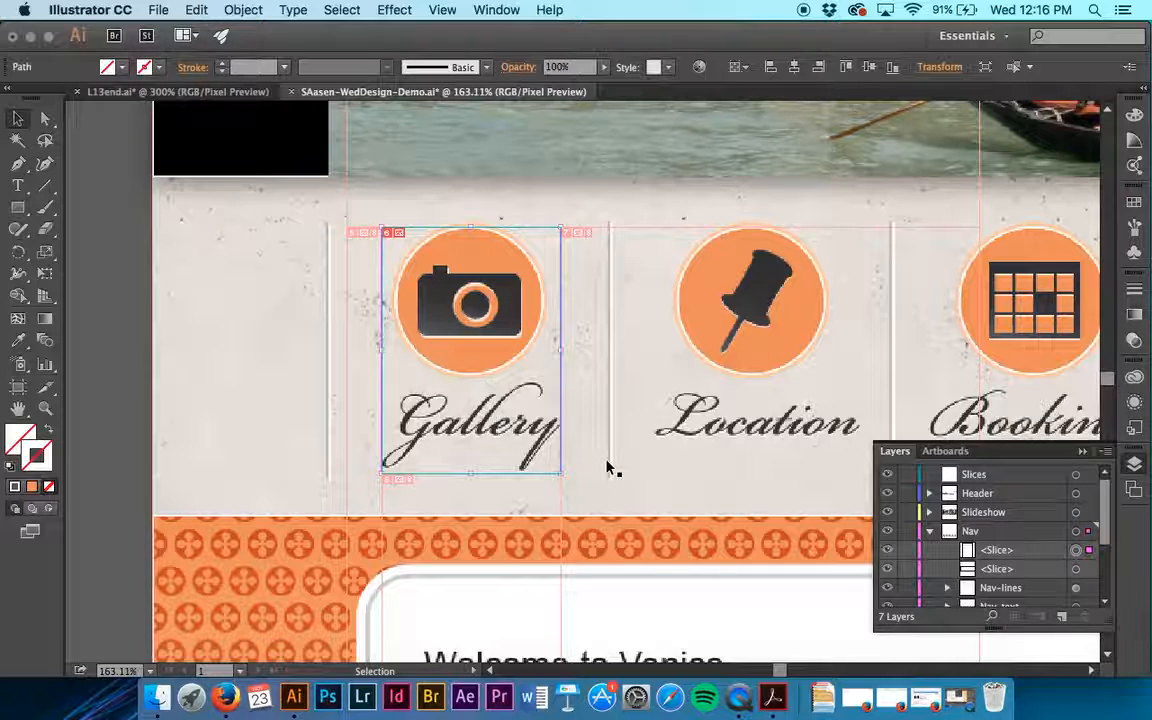
Deselect the Gallery slice and save the document.
click(89, 379)
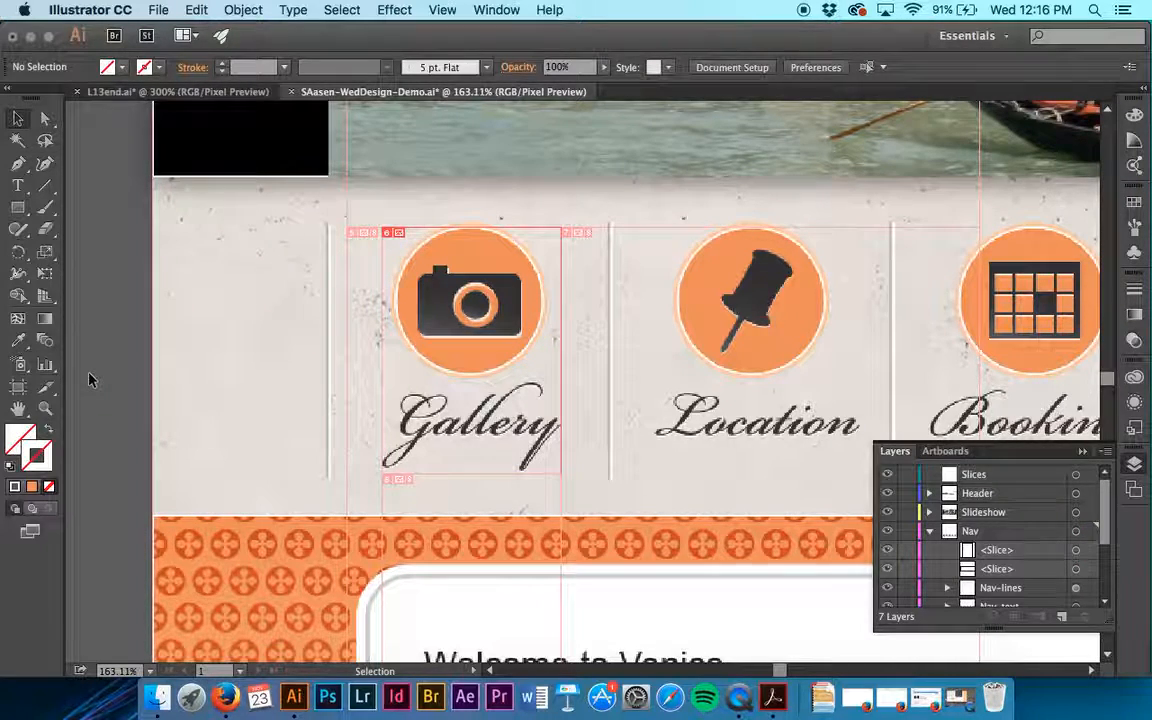
key(a)
key(super+s)
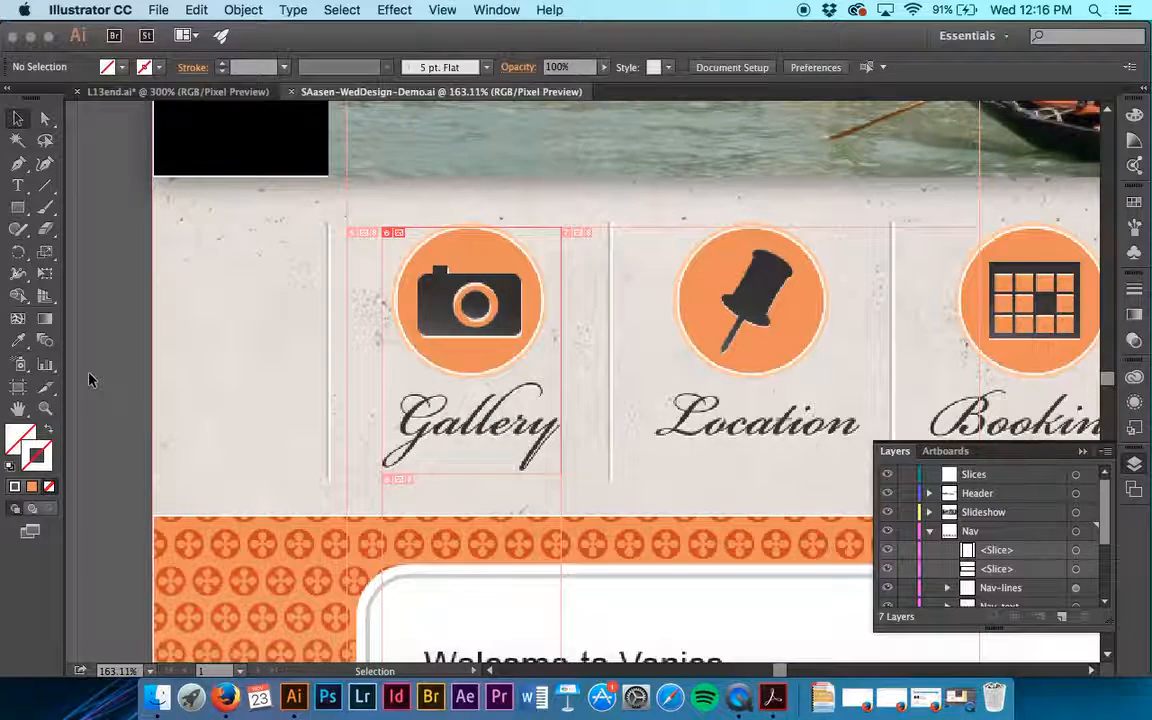
Extend the lower edge of the Bela Casa logo slice with the Slice Selection tool so it encloses the letter B's descending flourish.
scroll(88, 378, up, 10)
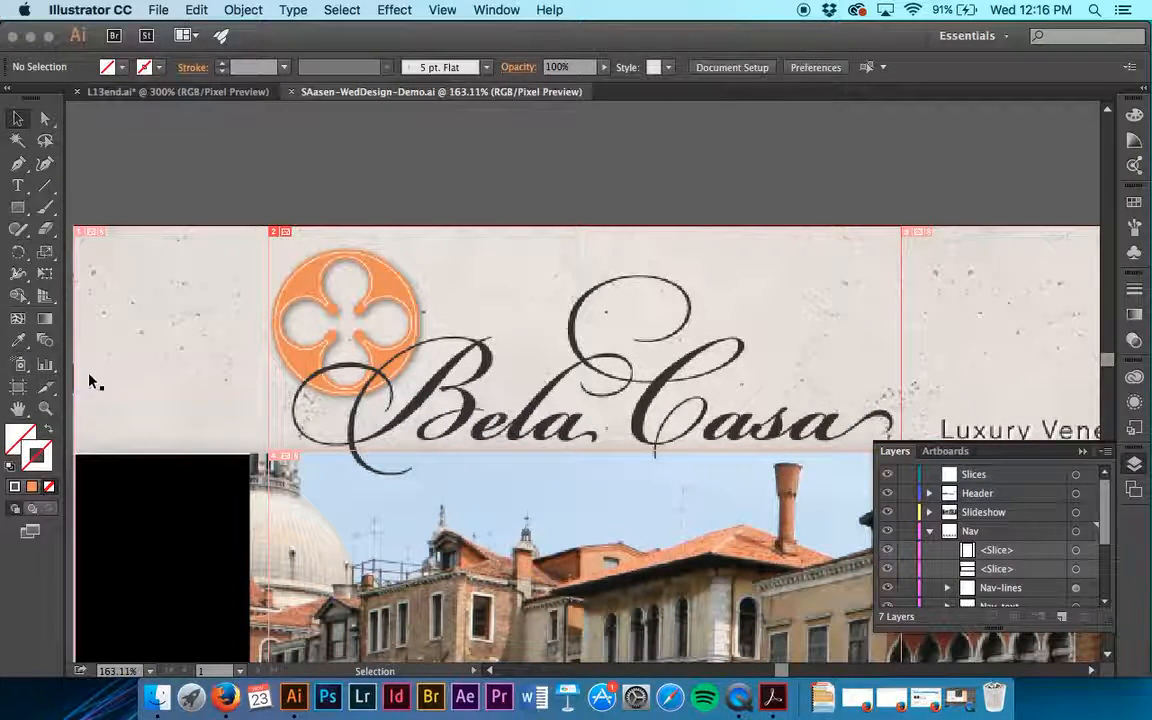
click(49, 389)
click(50, 394)
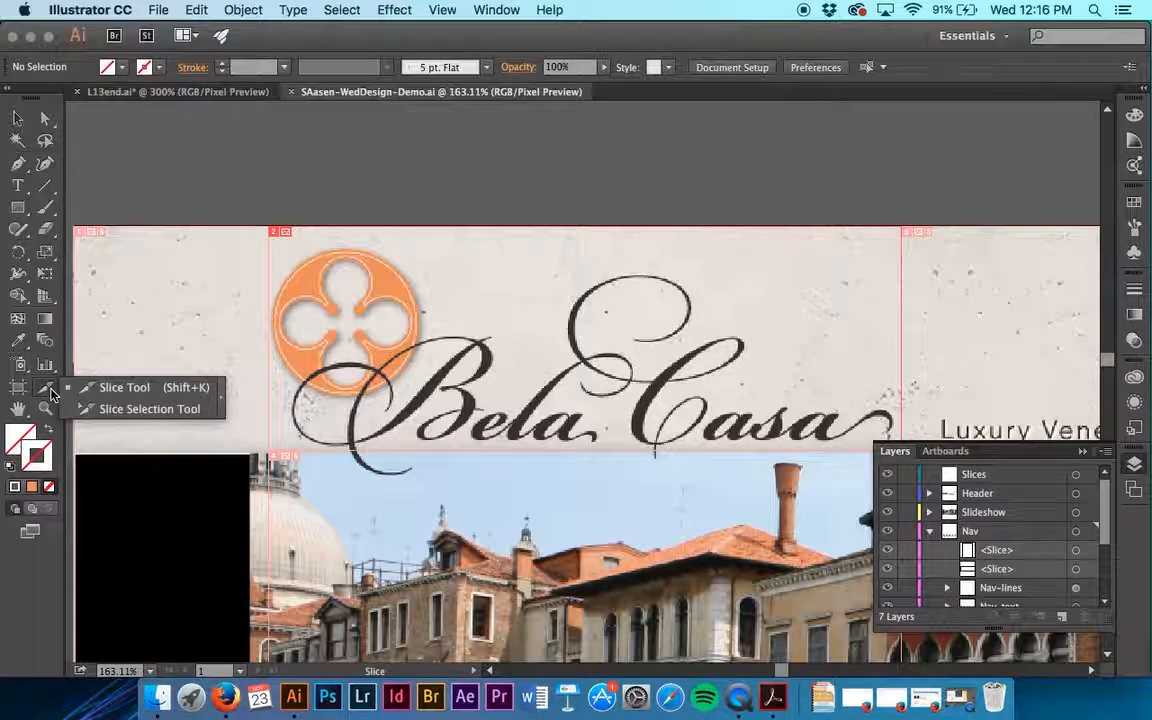
click(97, 411)
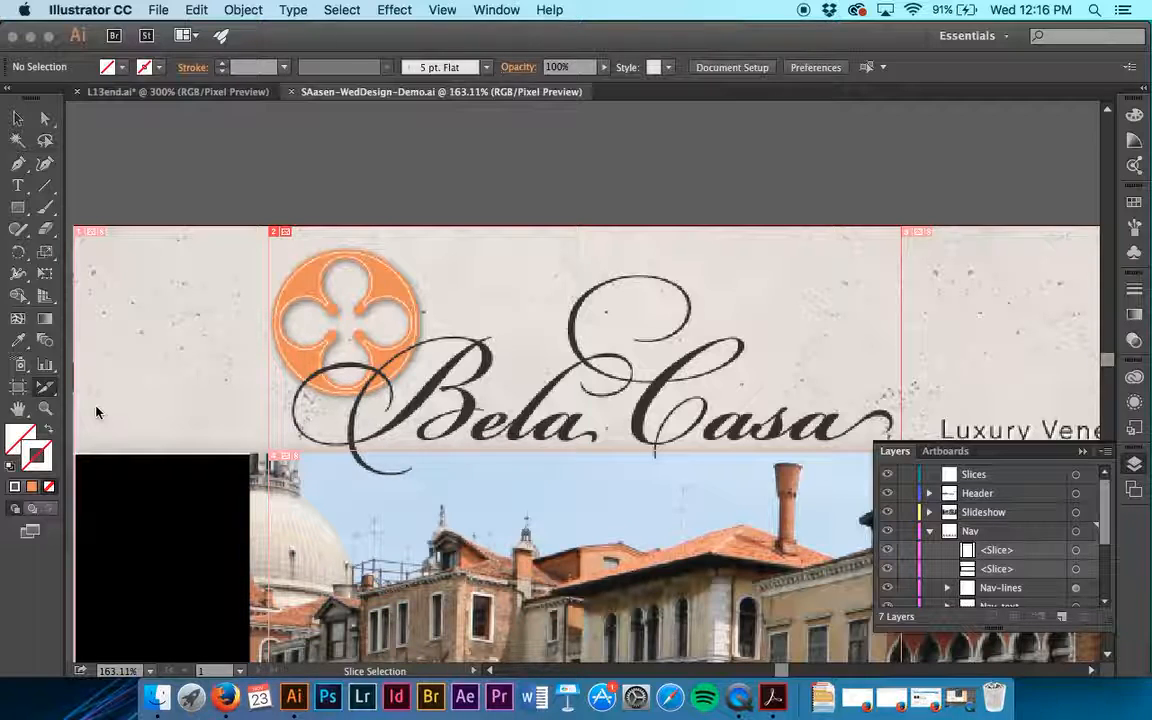
click(570, 345)
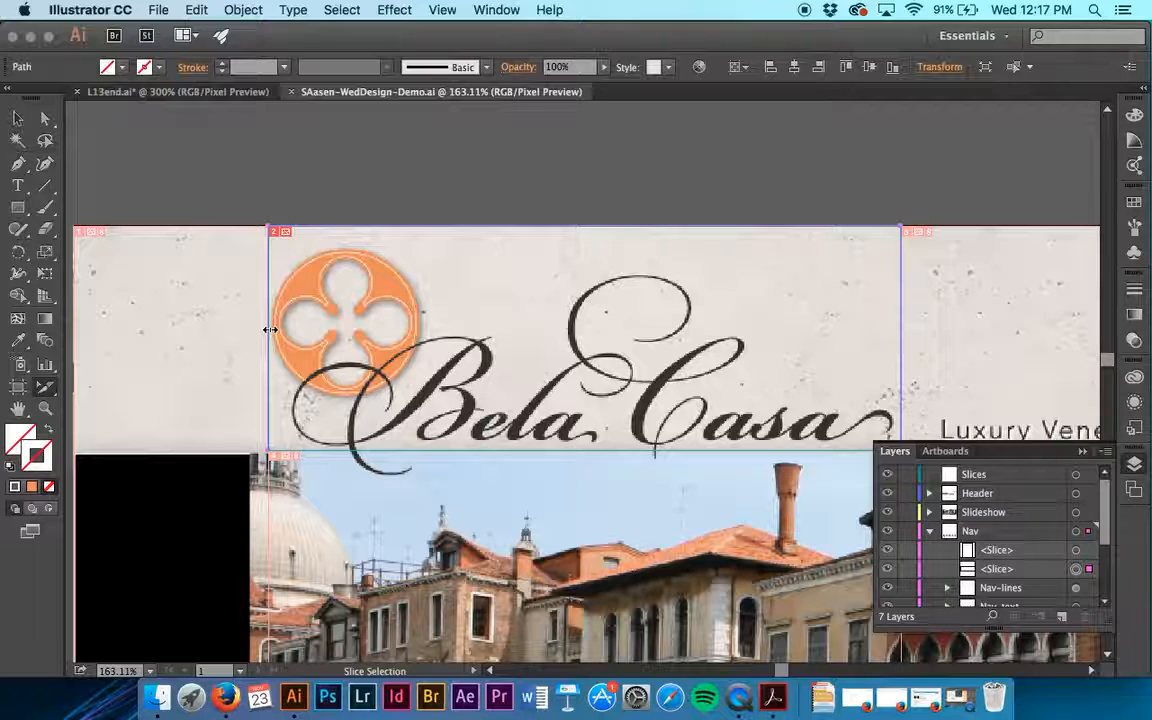
scroll(270, 329, down, 1)
scroll(270, 329, down, 3)
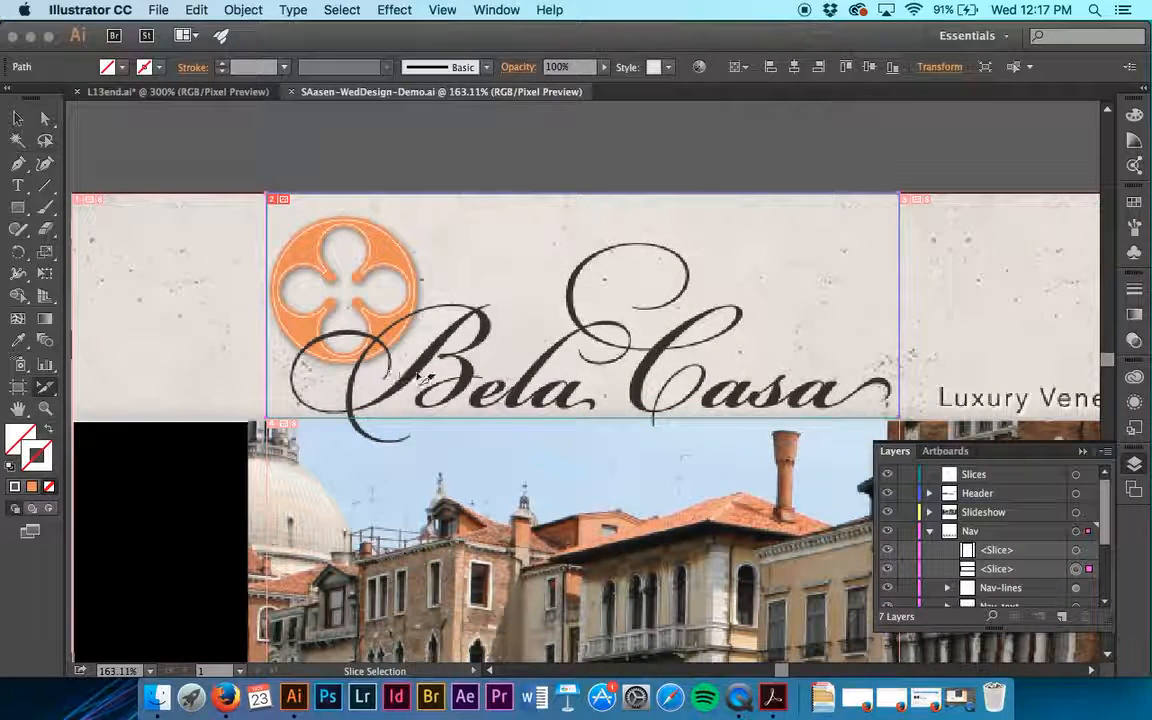
drag(519, 419, 515, 452)
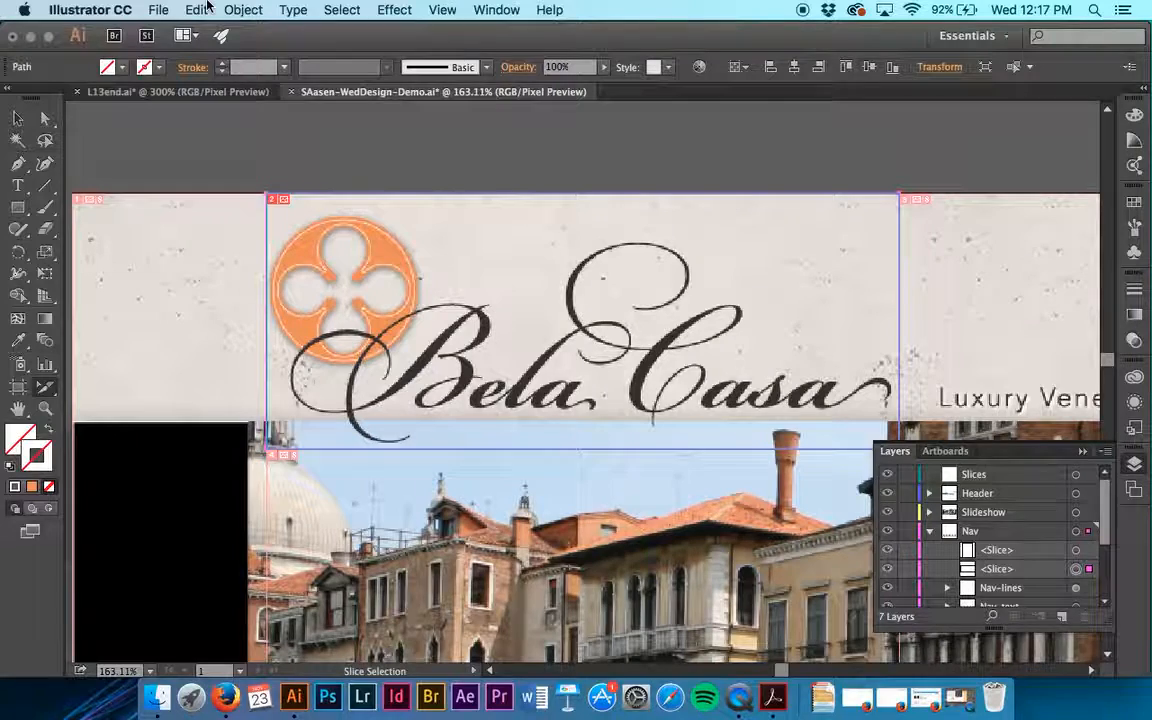
Lock all slices with nothing selected and save the document.
click(340, 9)
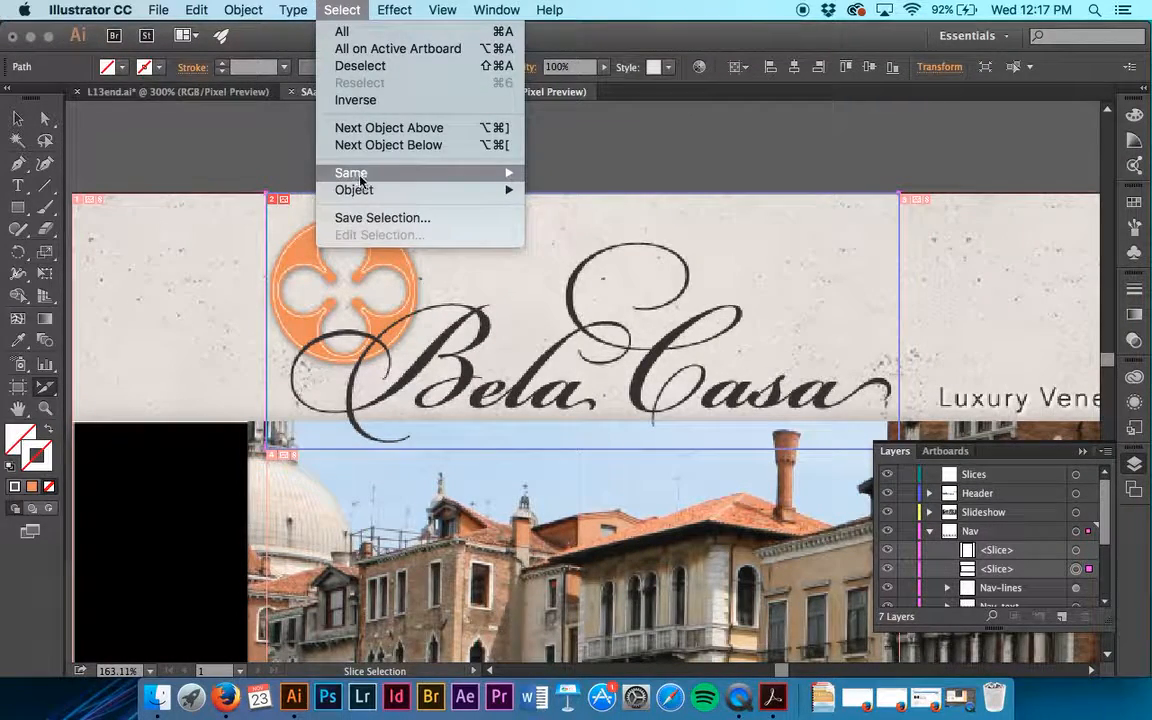
click(368, 66)
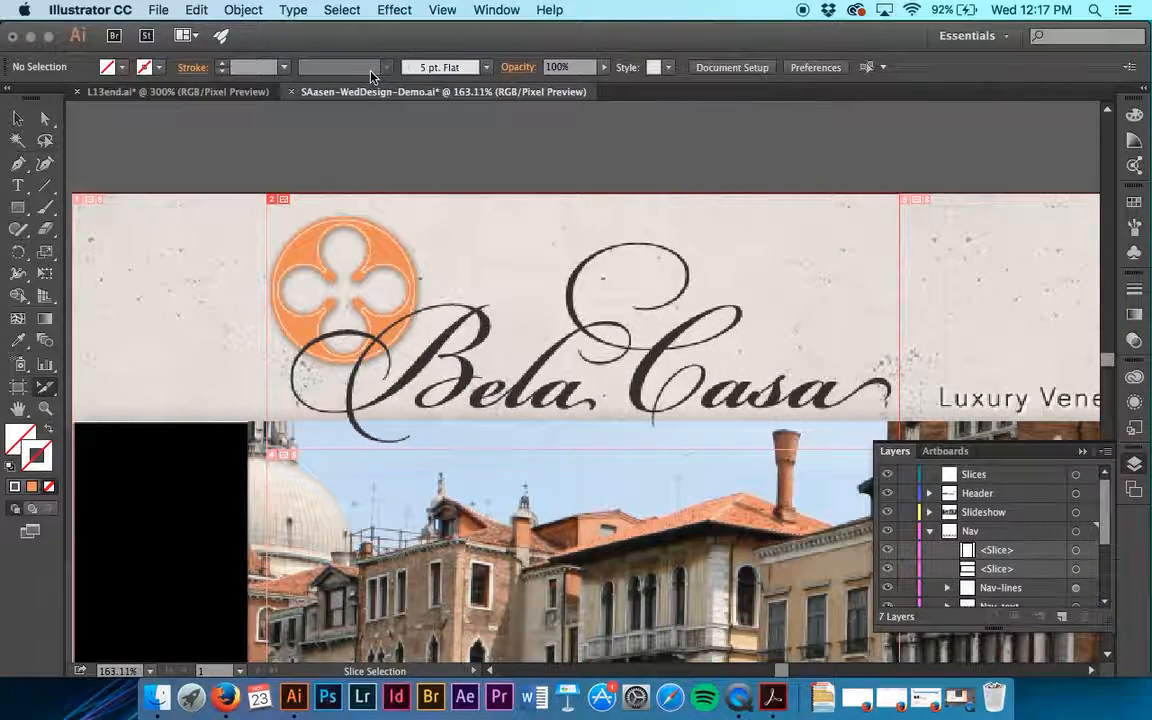
click(442, 9)
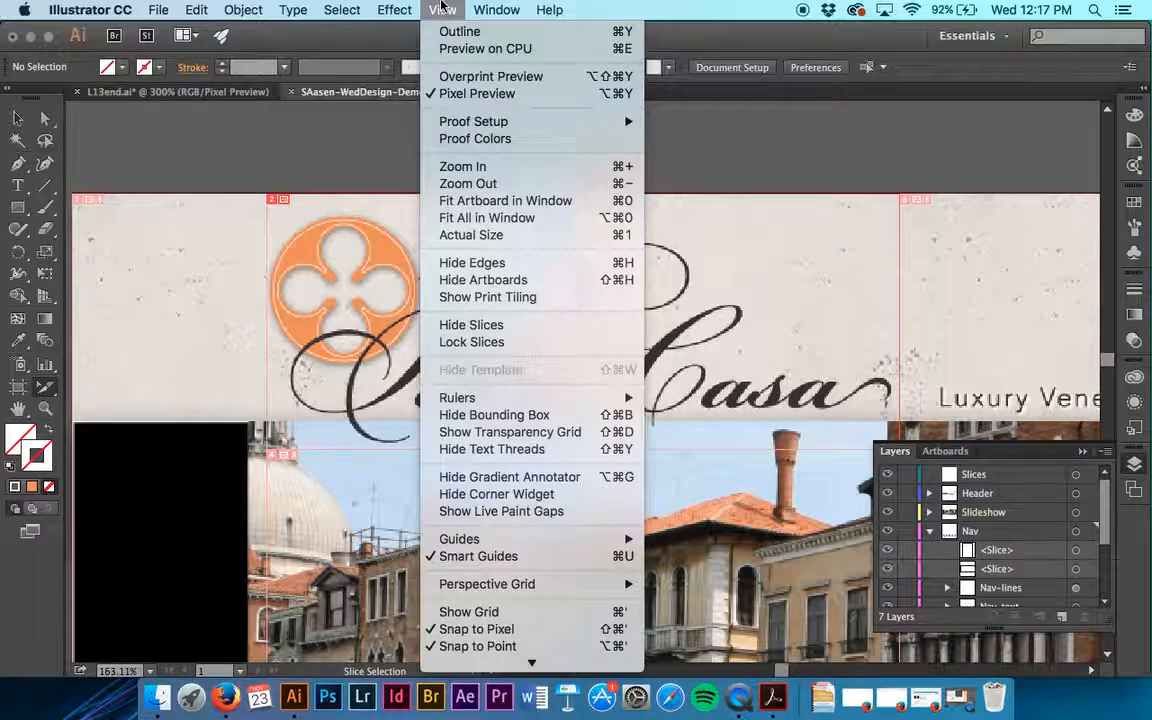
click(458, 342)
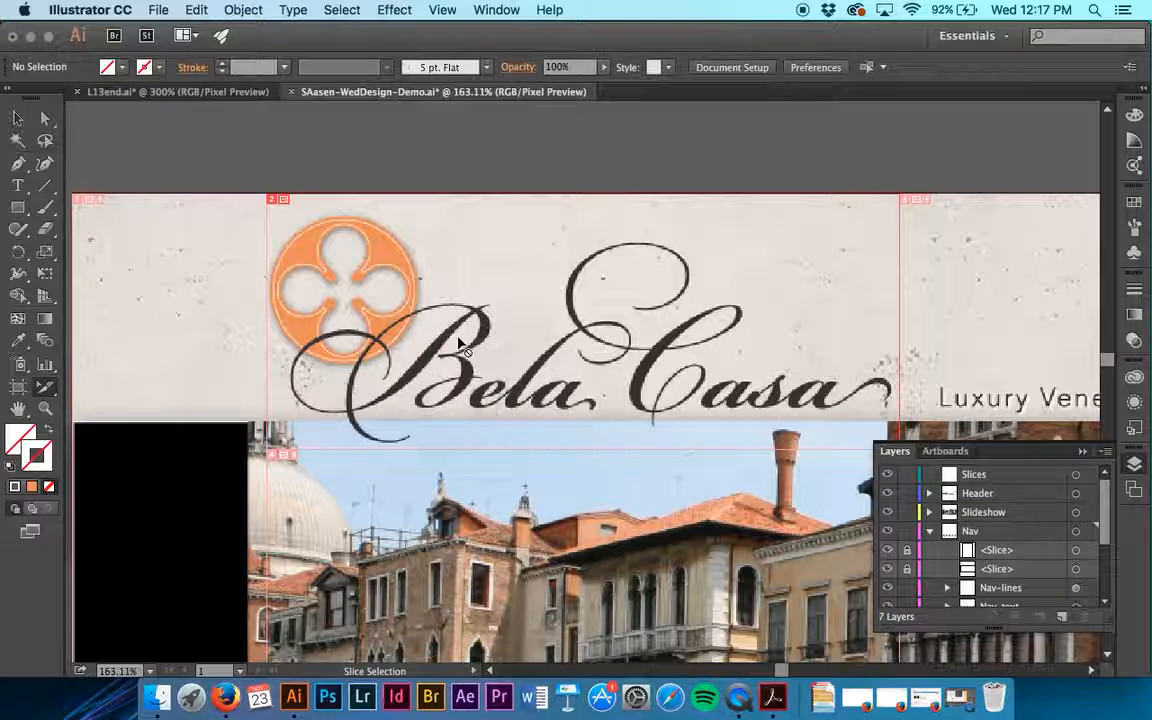
key(v)
key(shift+k)
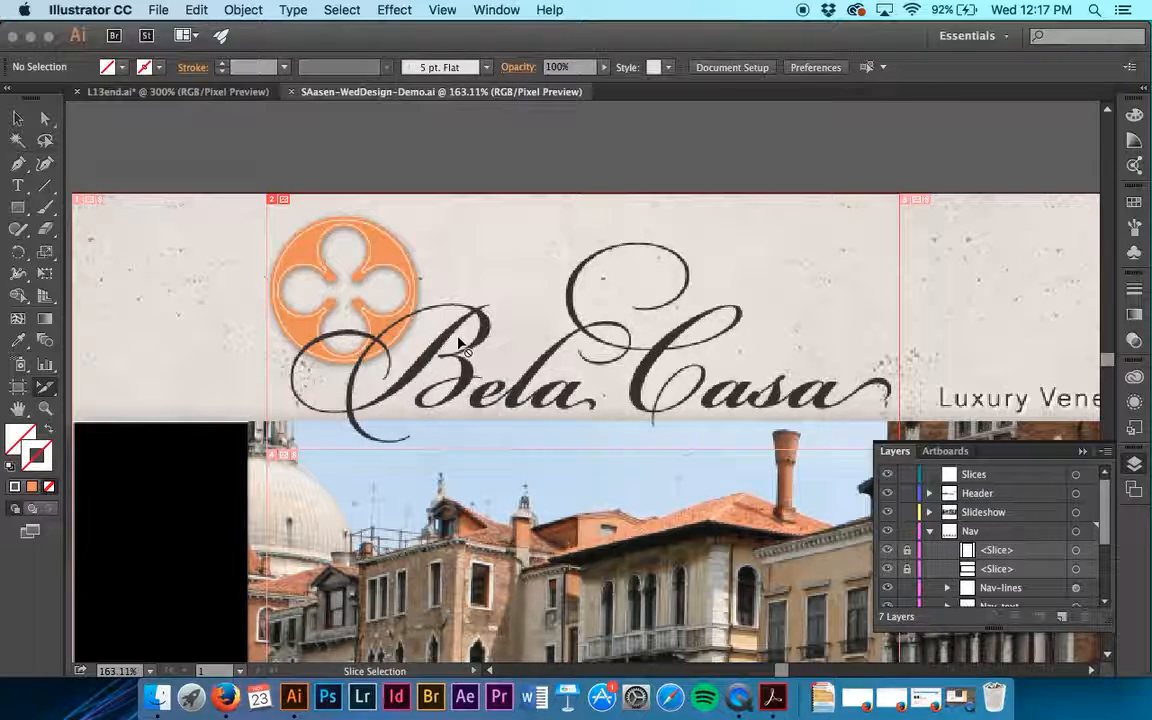
Hide the slices on the web page design.
click(440, 10)
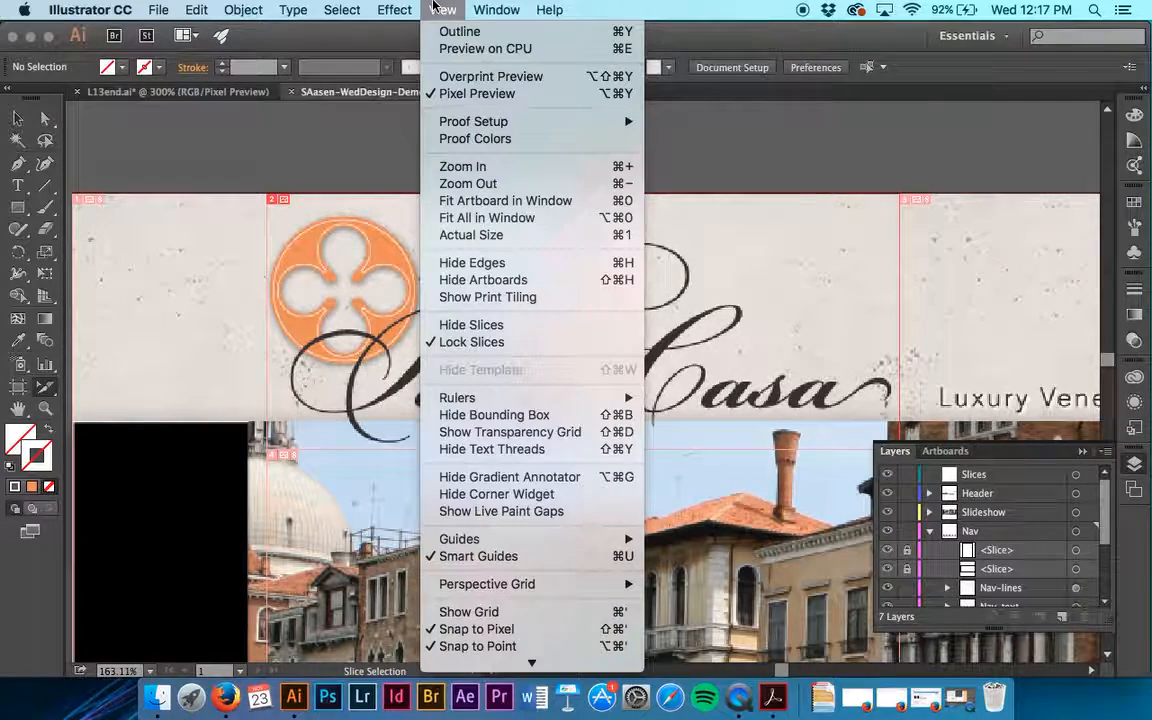
click(485, 325)
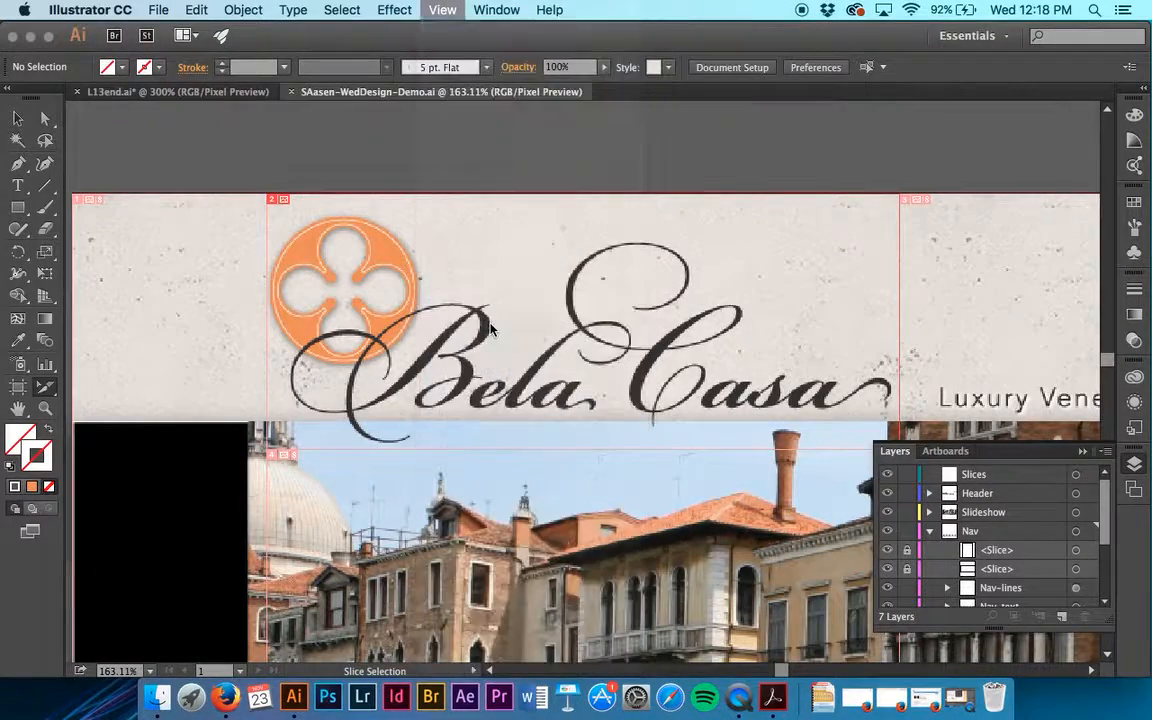
scroll(490, 330, down, 15)
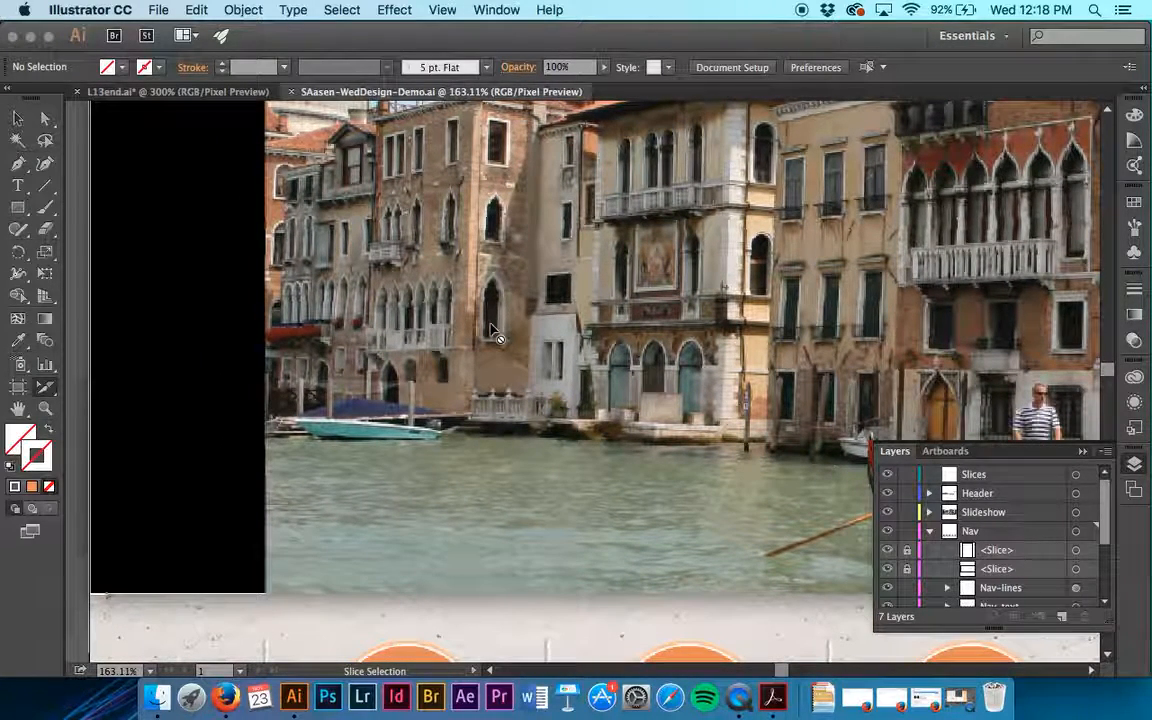
Hide the page background shape and the slideshow artwork with the black block behind the Bela Casa logo.
key(v)
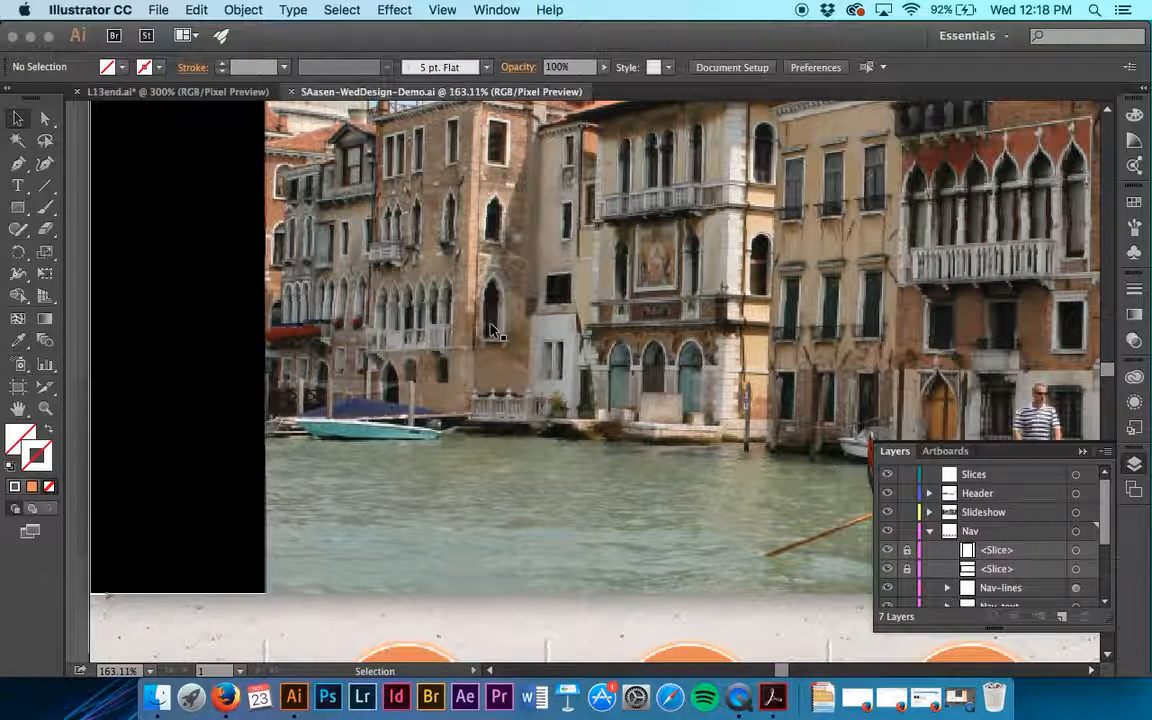
scroll(490, 330, up, 5)
scroll(498, 459, up, 1)
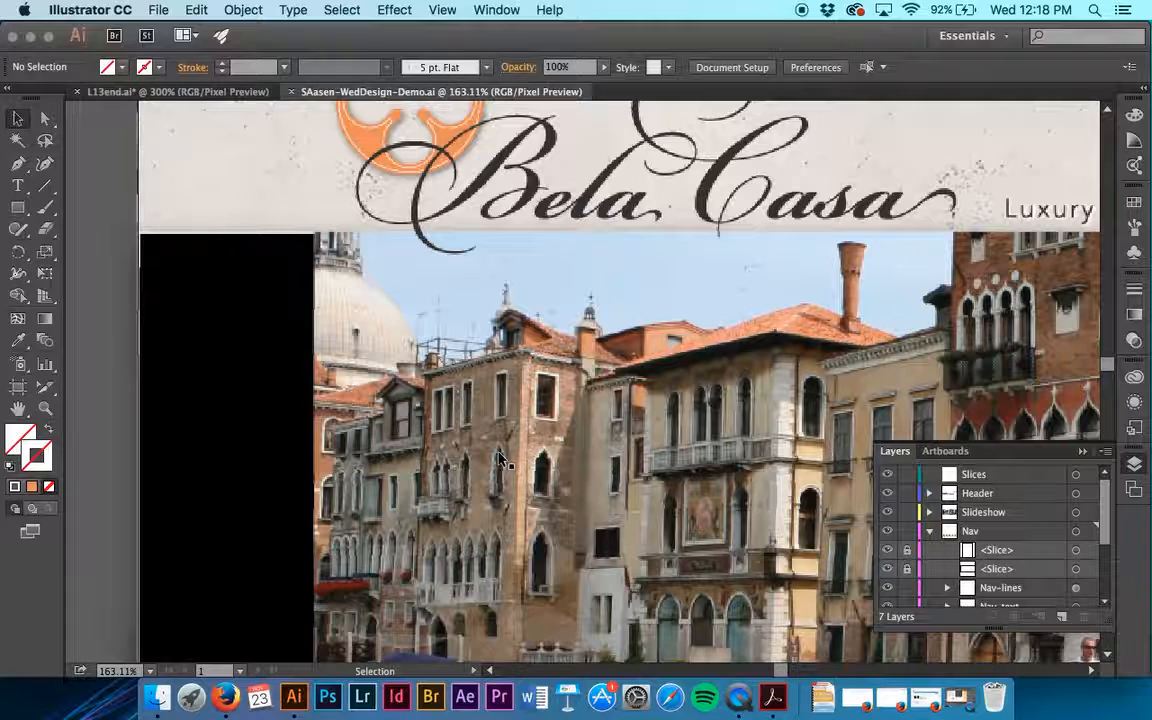
click(238, 198)
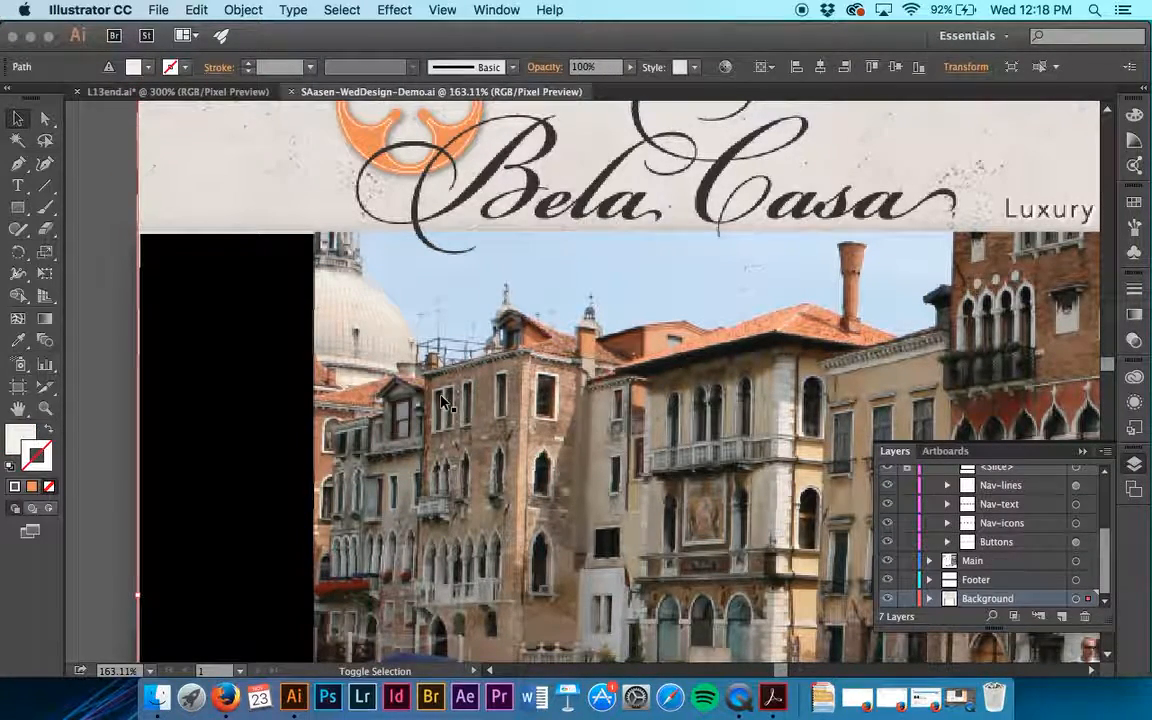
shift+click(283, 391)
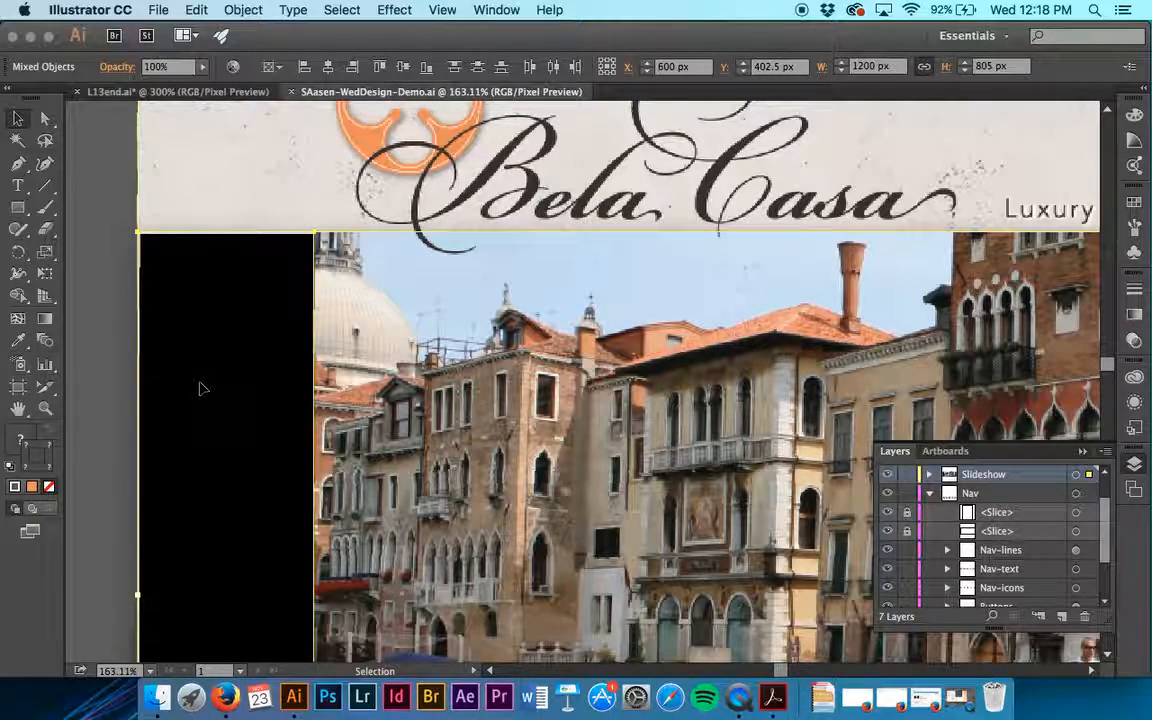
click(231, 8)
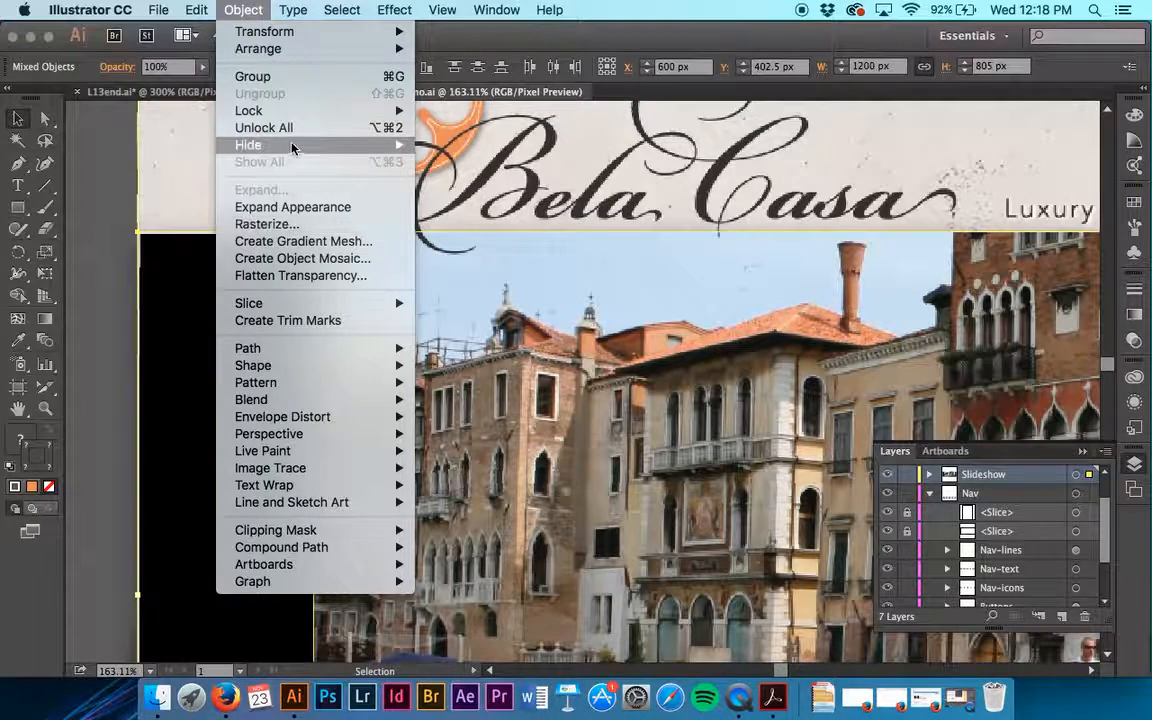
mouse_move(262, 144)
click(464, 149)
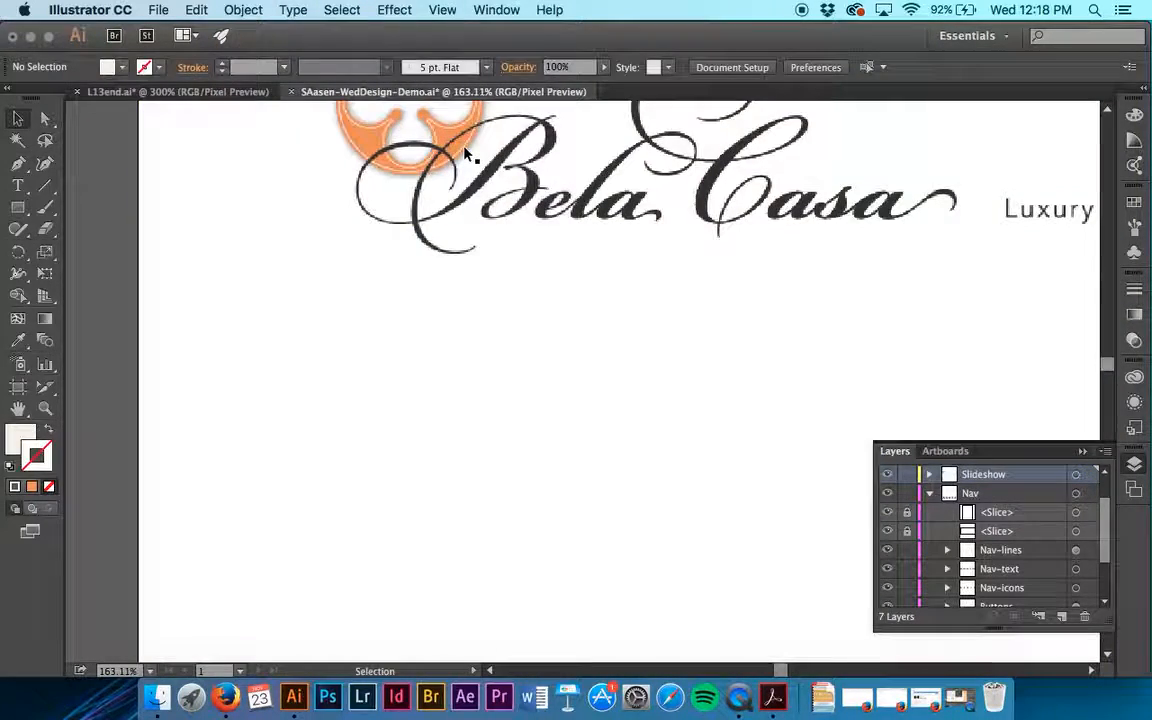
Show the slices on the web page design again.
key(super+minus)
key(super+minus)
key(super+minus)
key(super+minus)
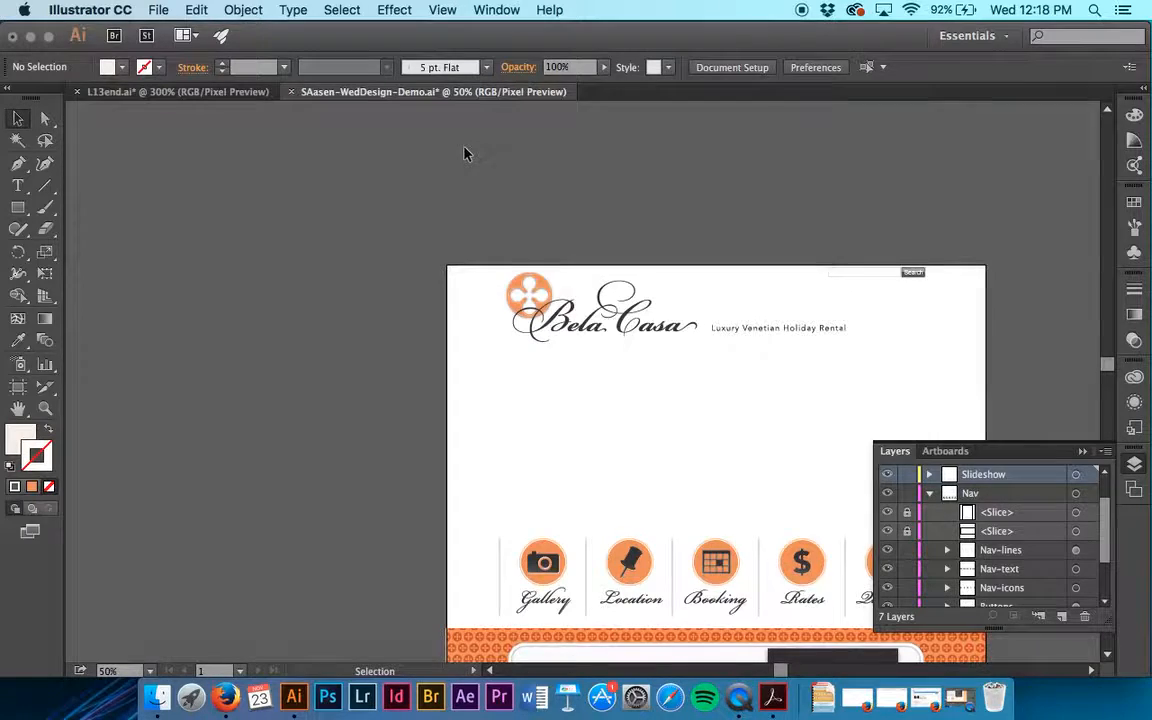
scroll(464, 154, down, 4)
scroll(464, 154, right, 5)
scroll(464, 154, up, 2)
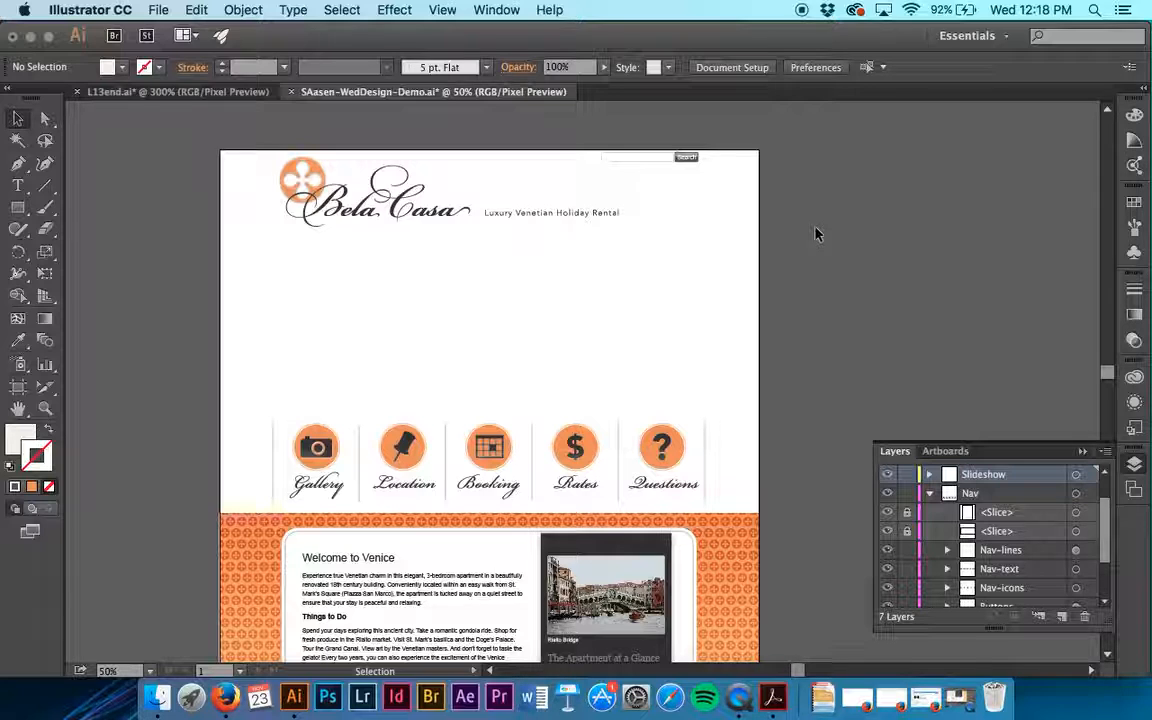
click(338, 9)
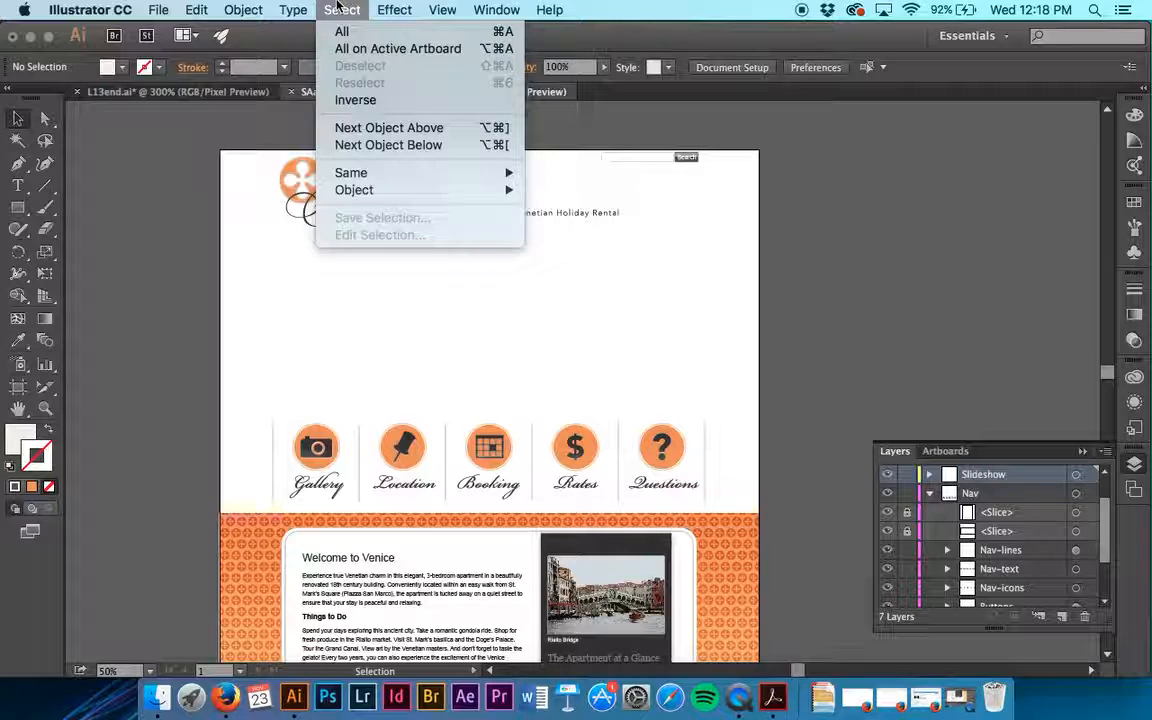
mouse_move(442, 10)
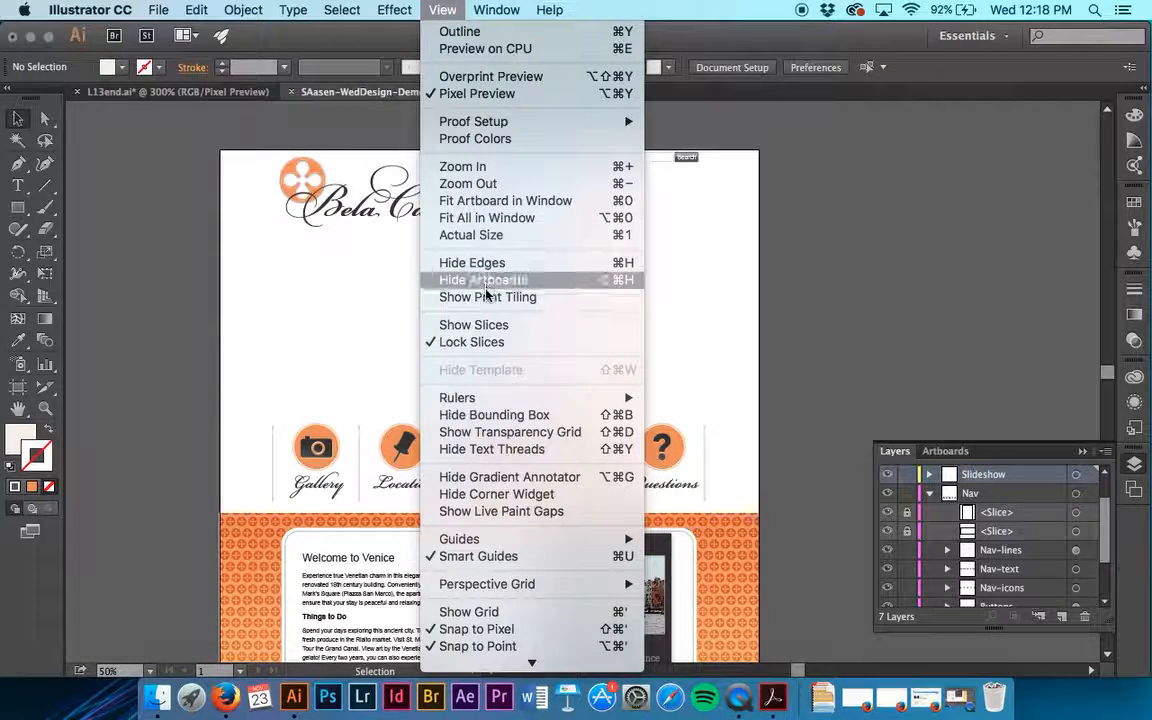
click(488, 325)
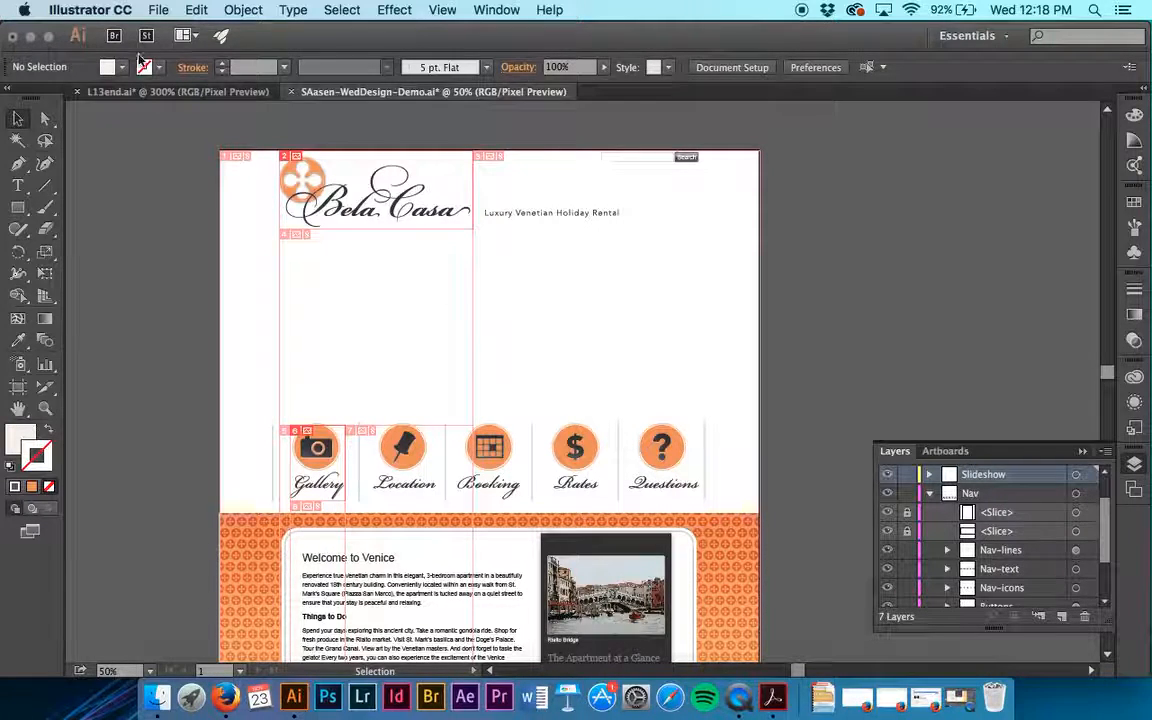
Start Save for Web, compare the original and optimized versions in 2-Up view, and select the Bela Casa logo slice.
click(154, 9)
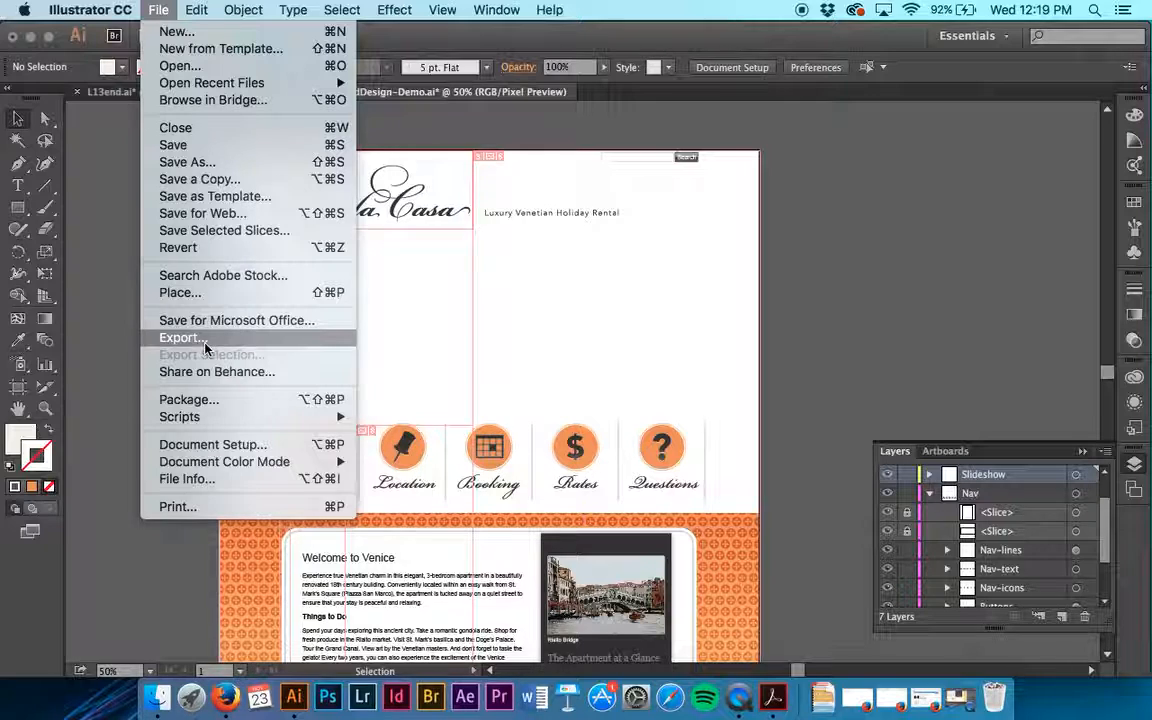
click(222, 213)
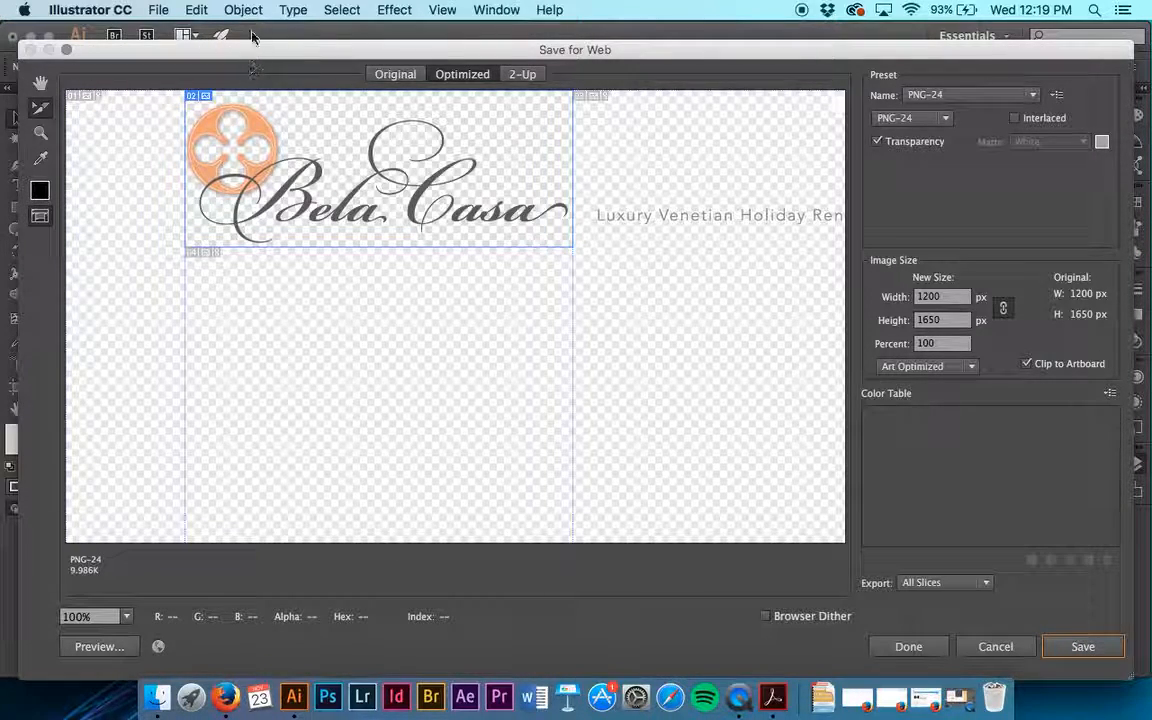
click(522, 75)
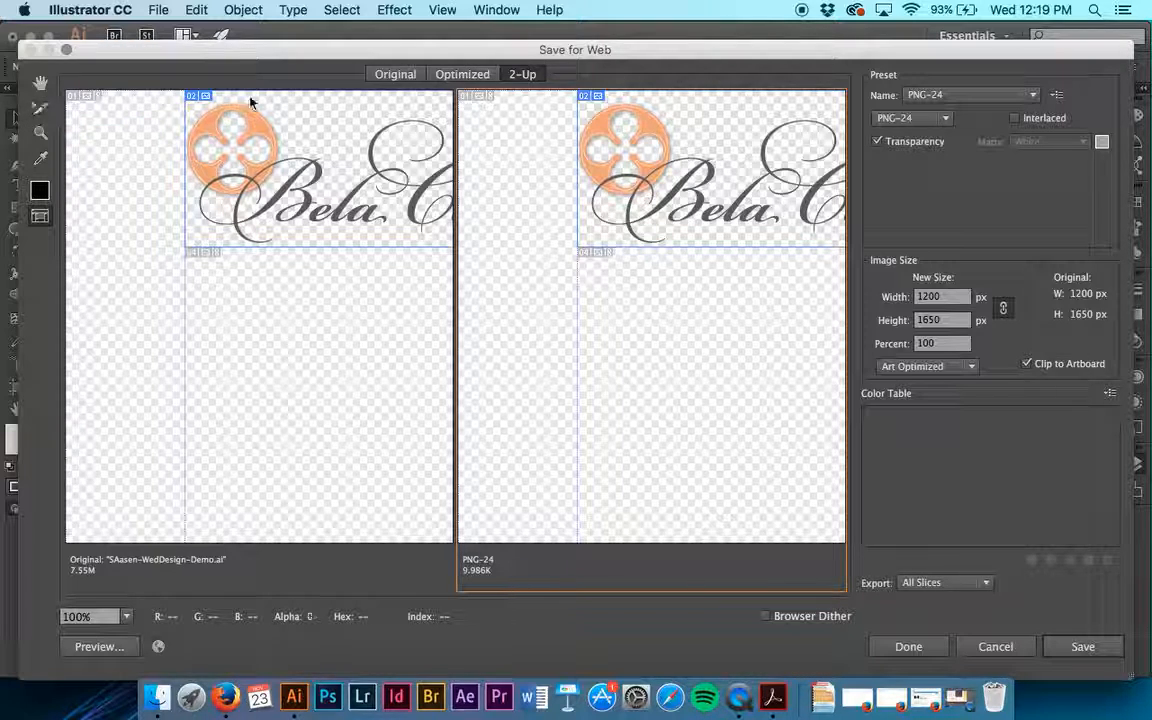
click(737, 130)
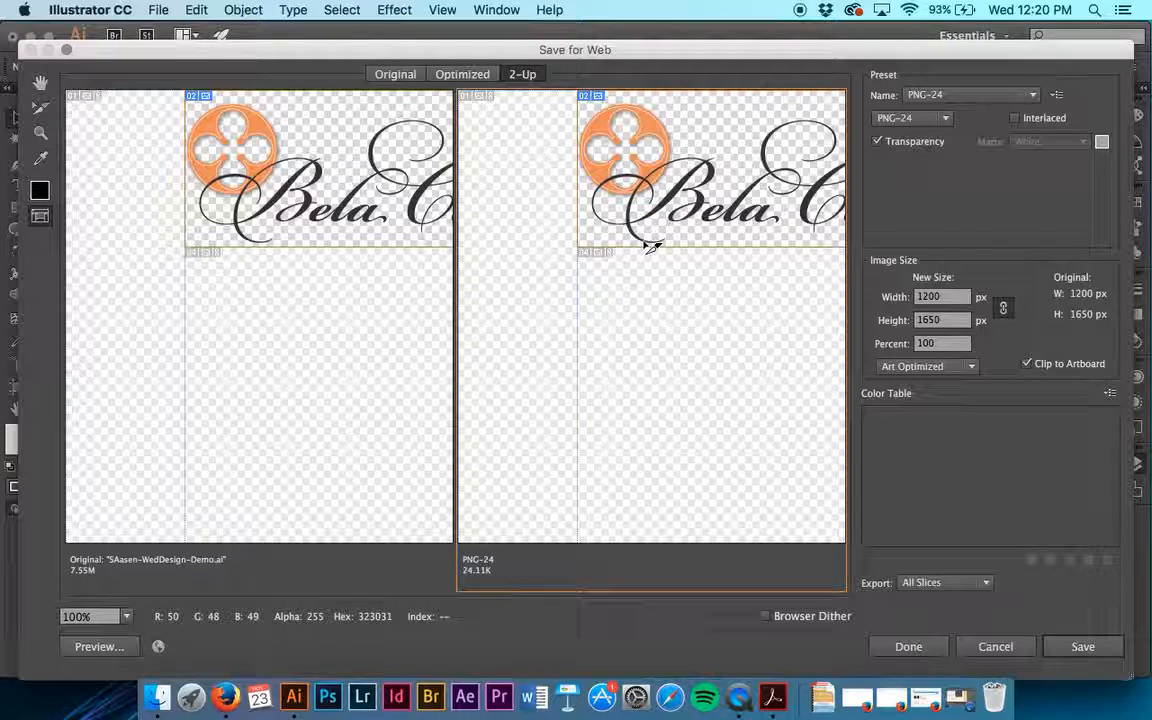
Apply the PNG-24 preset to the logo slice and limit the export to Selected Slices.
click(967, 96)
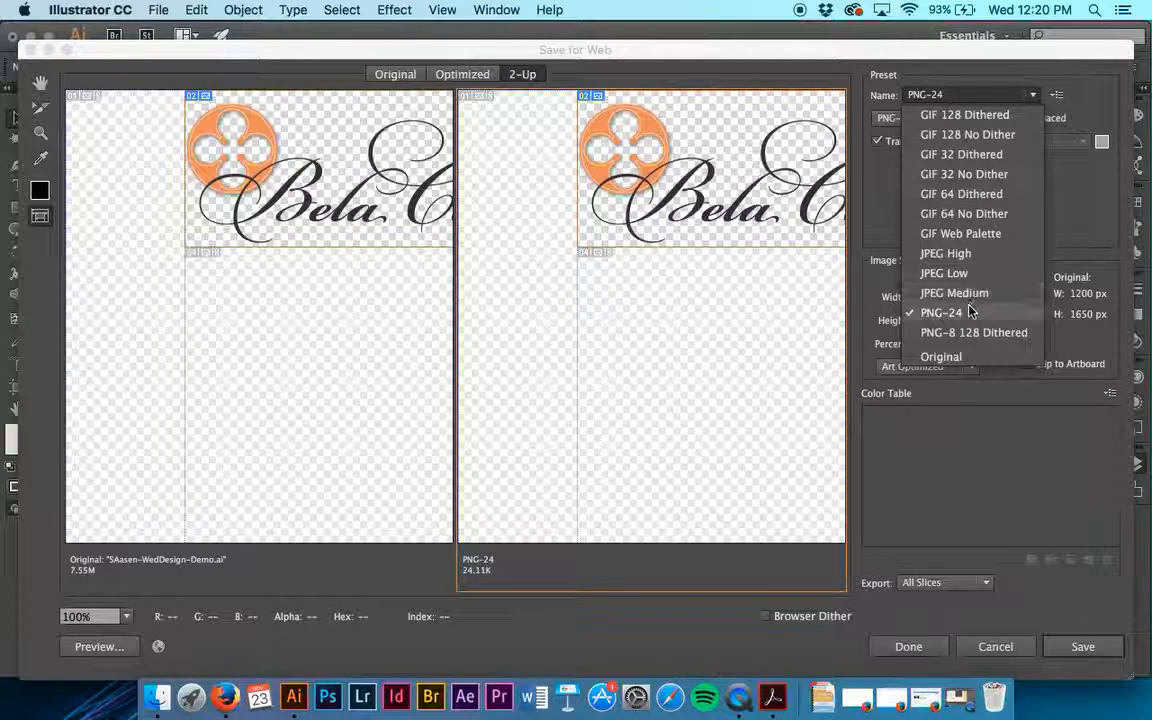
click(944, 312)
click(940, 120)
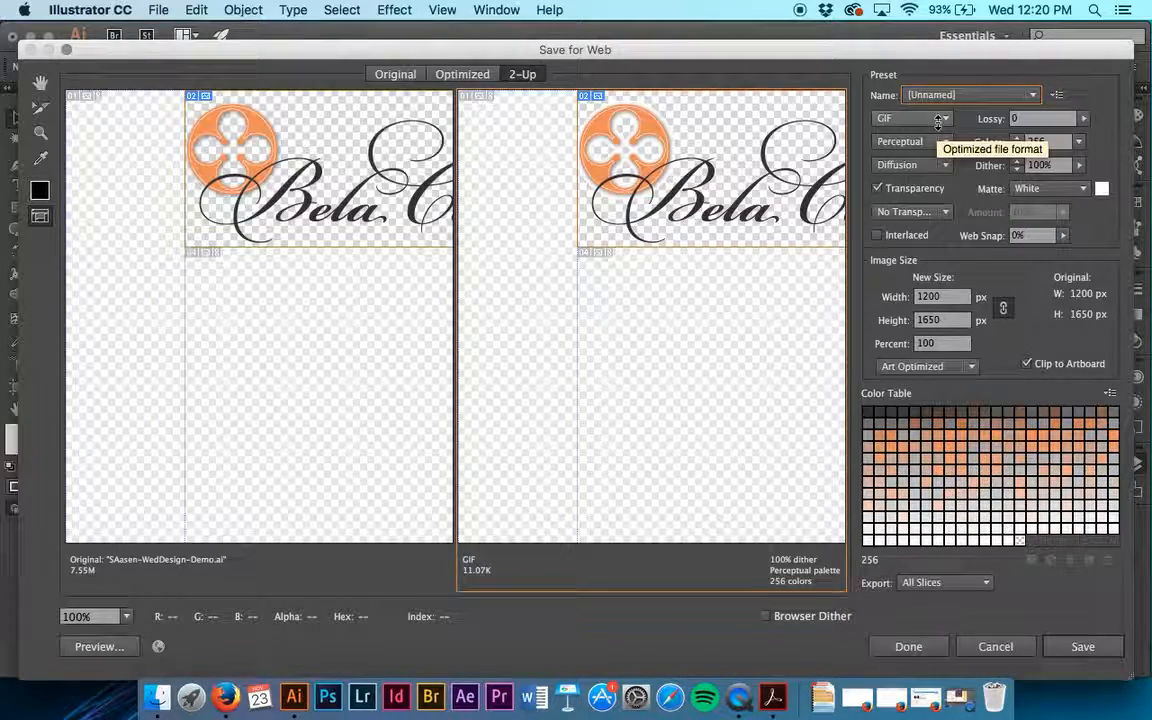
click(950, 94)
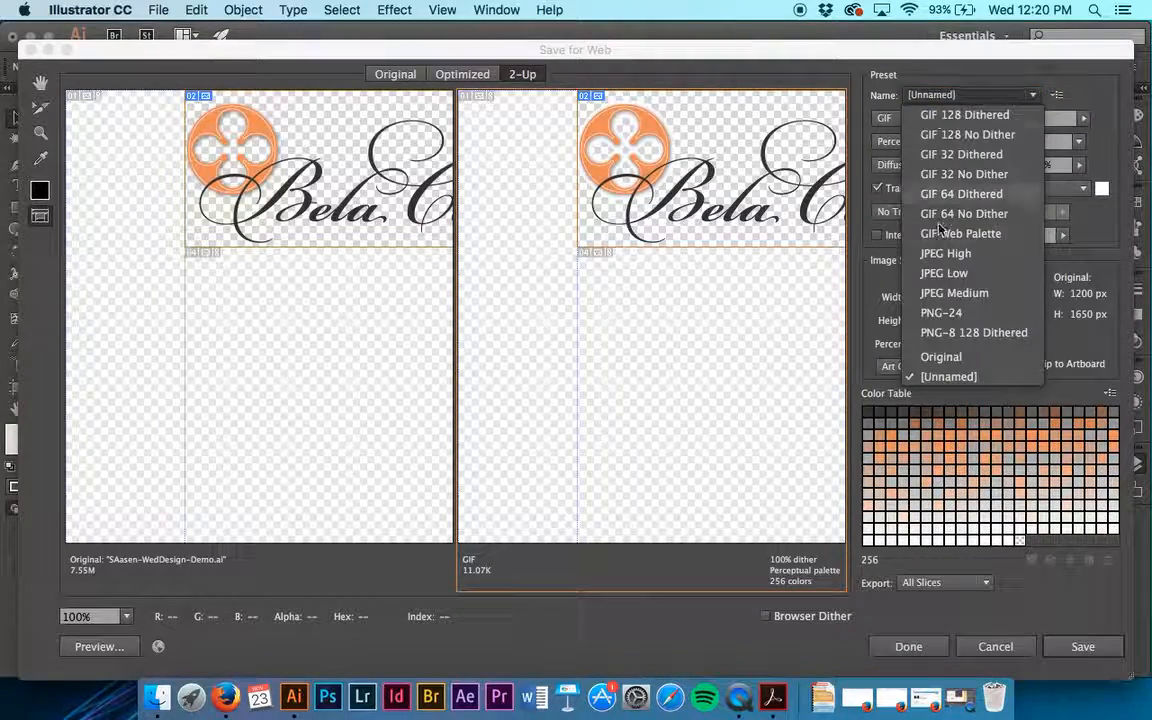
click(941, 312)
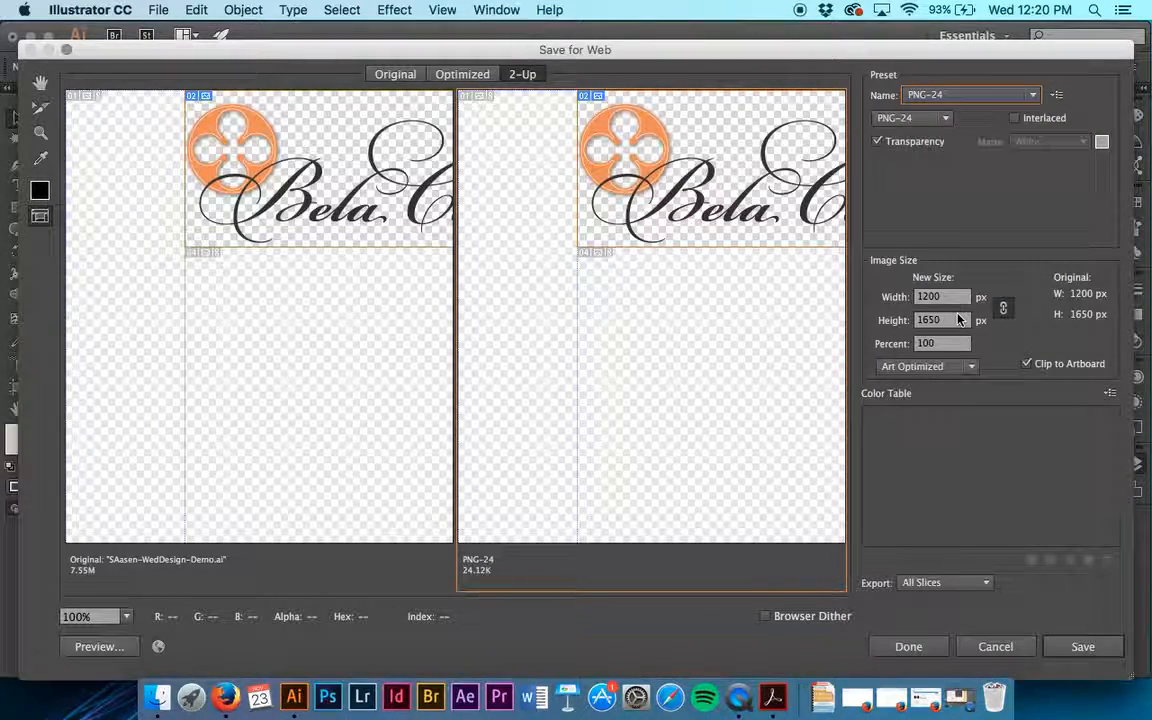
click(930, 582)
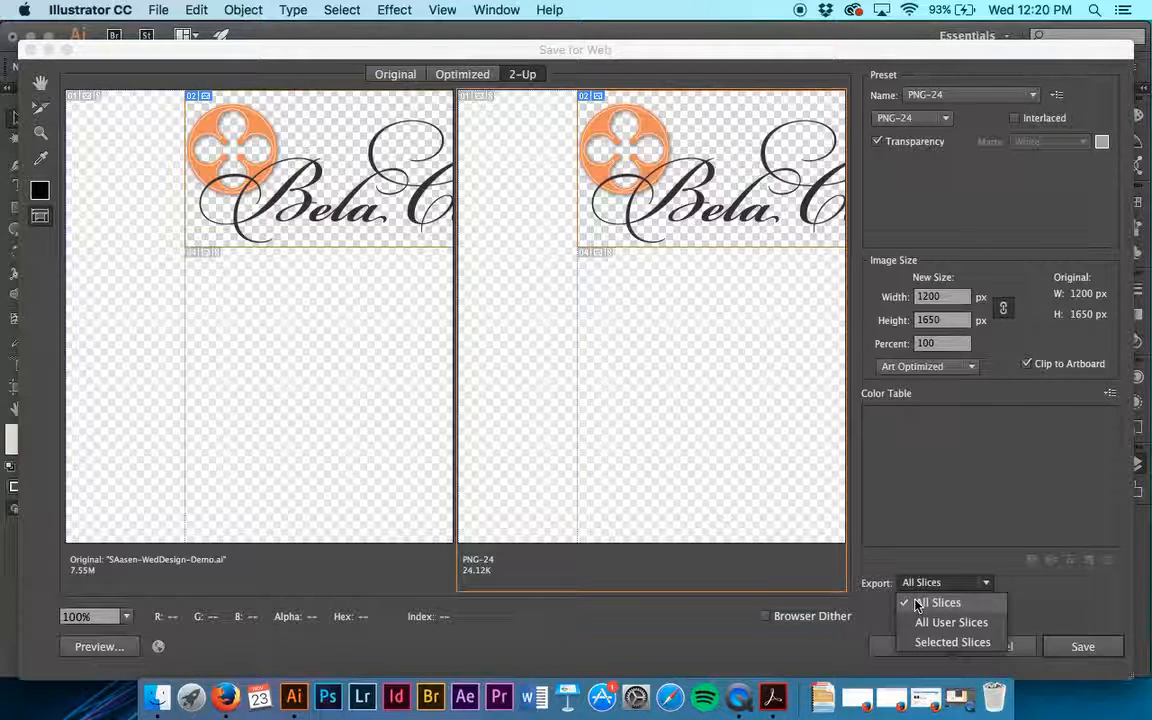
click(952, 642)
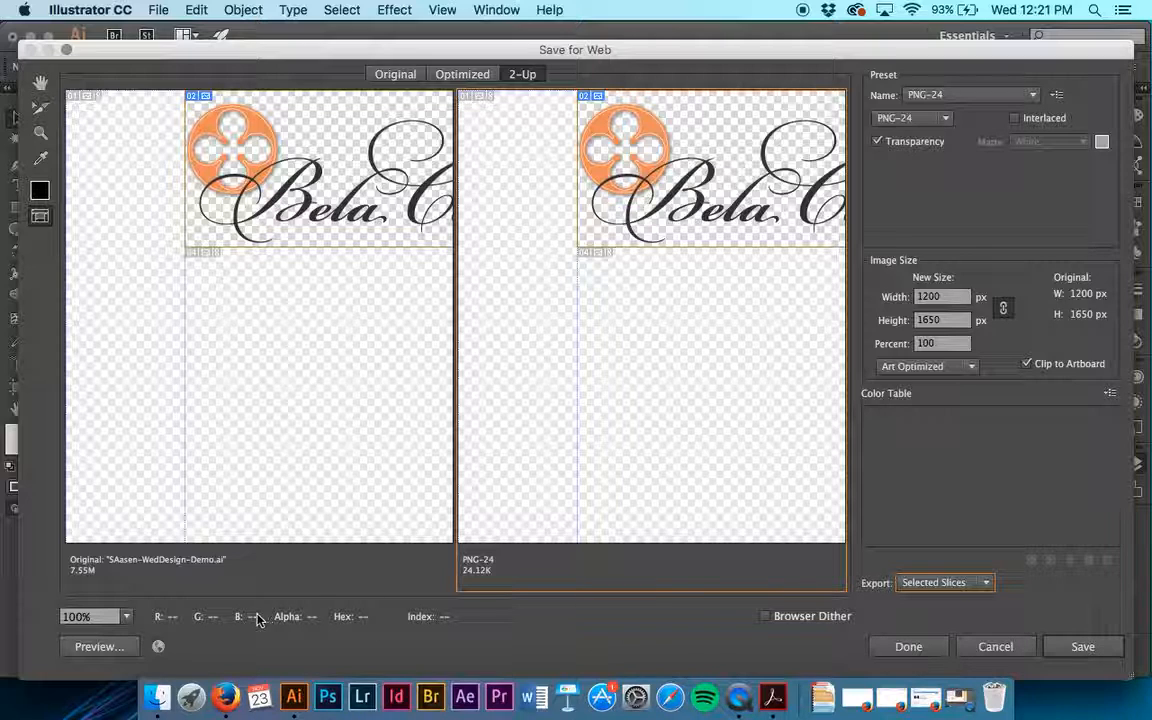
Preview the optimized page in the web browser, look it over, and minimize the preview window.
click(118, 648)
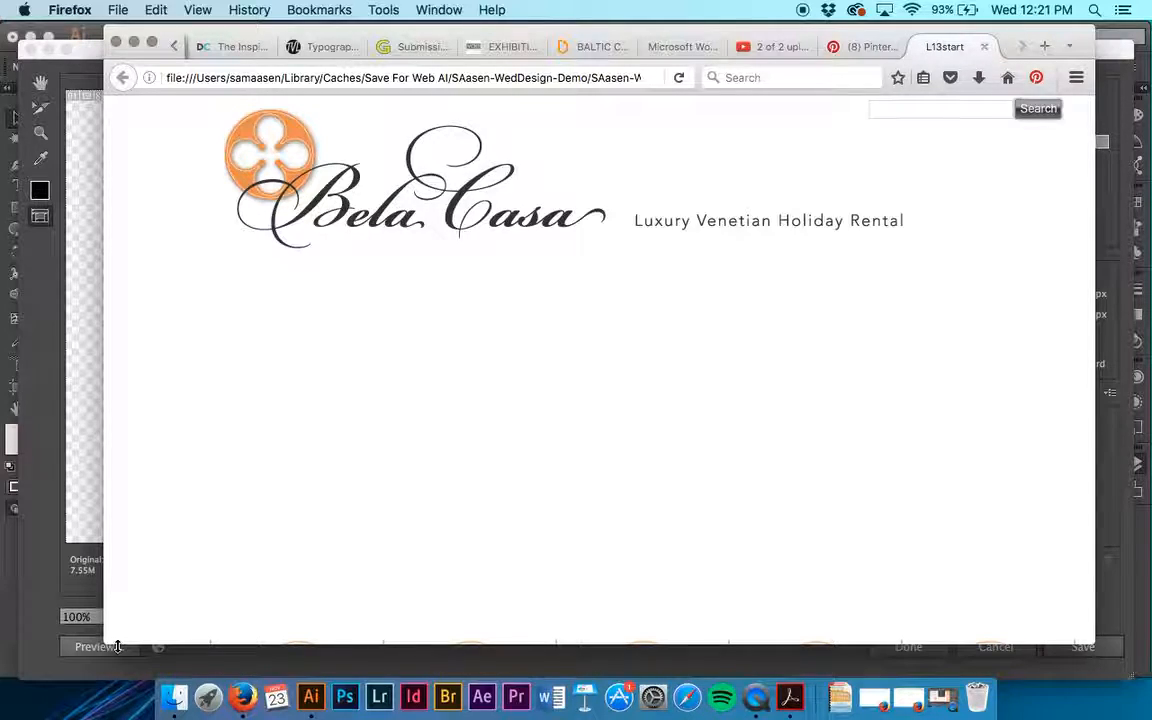
scroll(432, 553, down, 5)
scroll(436, 553, up, 10)
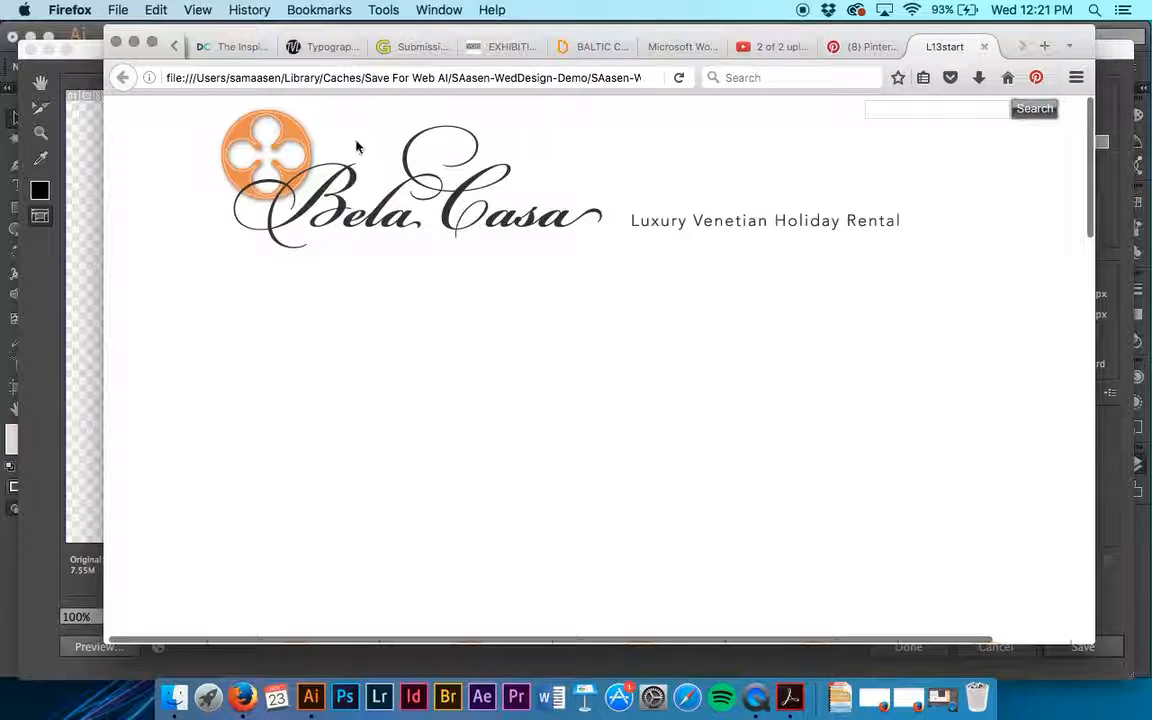
click(133, 42)
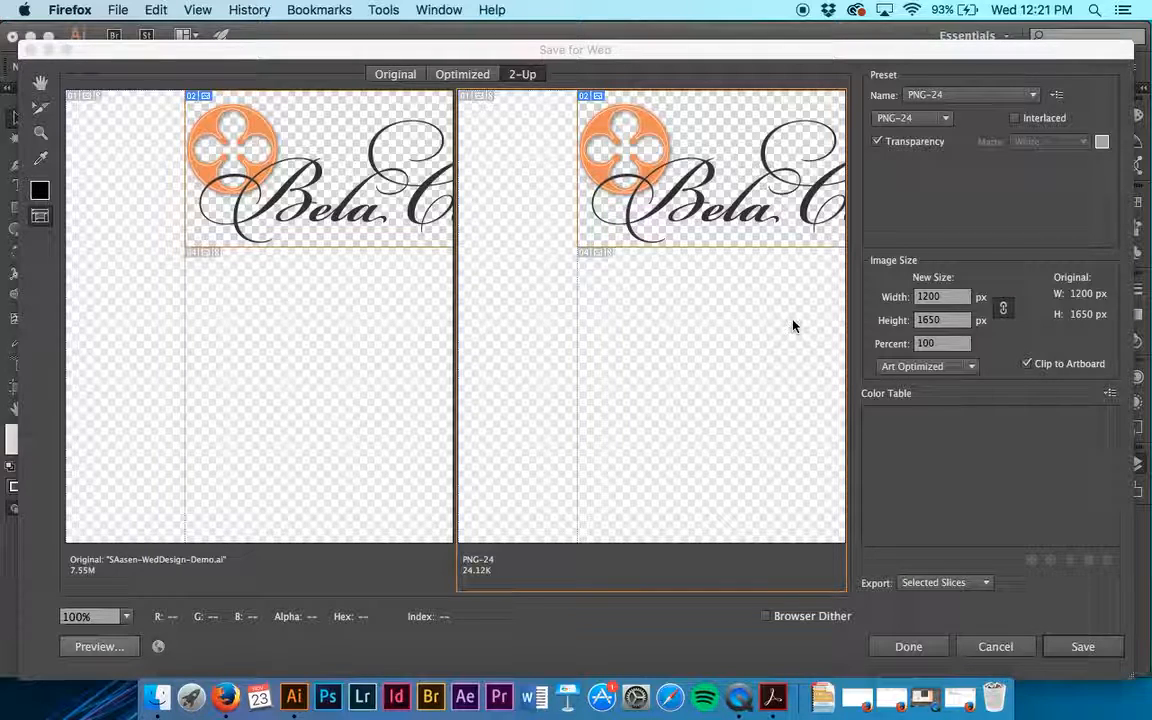
Save the selected slice as an images-only PNG in the Lesson13 folder, appending "-LOGO" to the file name.
click(1085, 647)
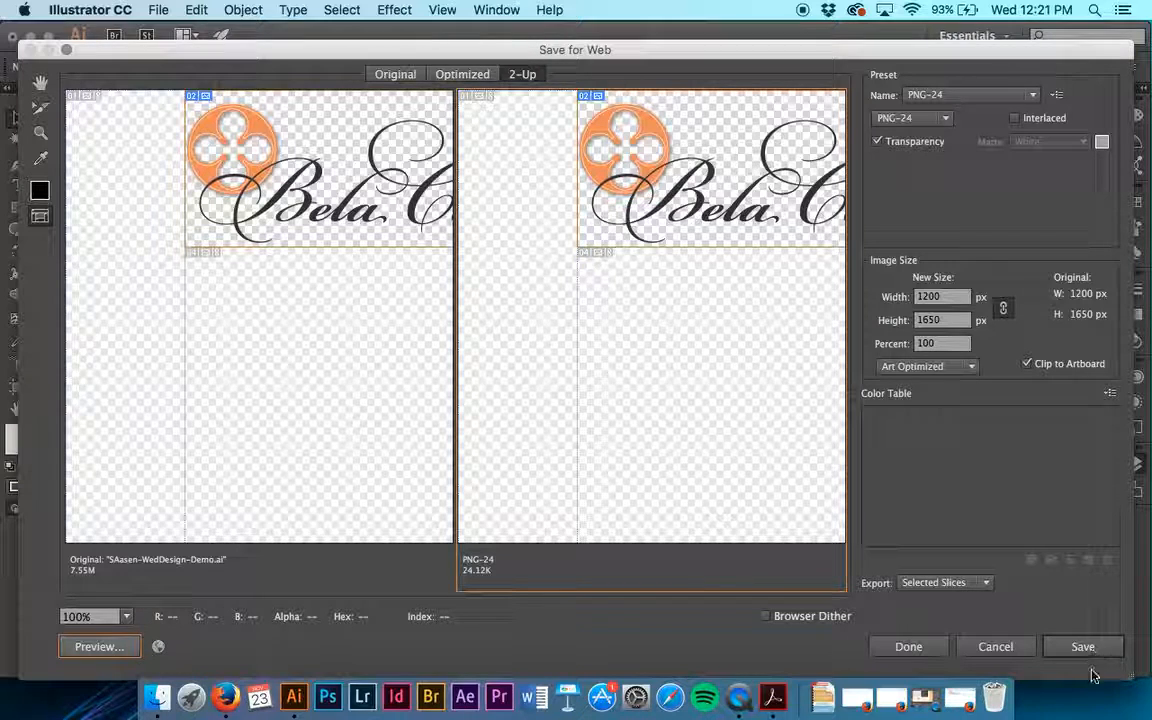
click(1083, 648)
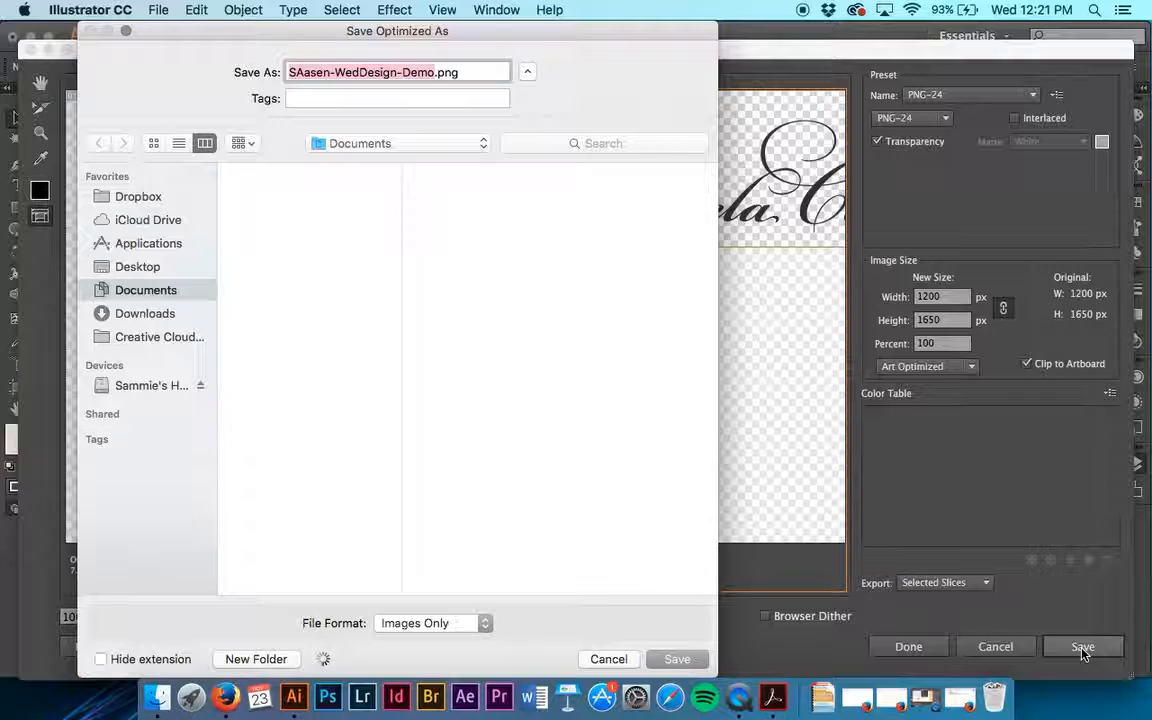
key(Right)
text(-LOGO)
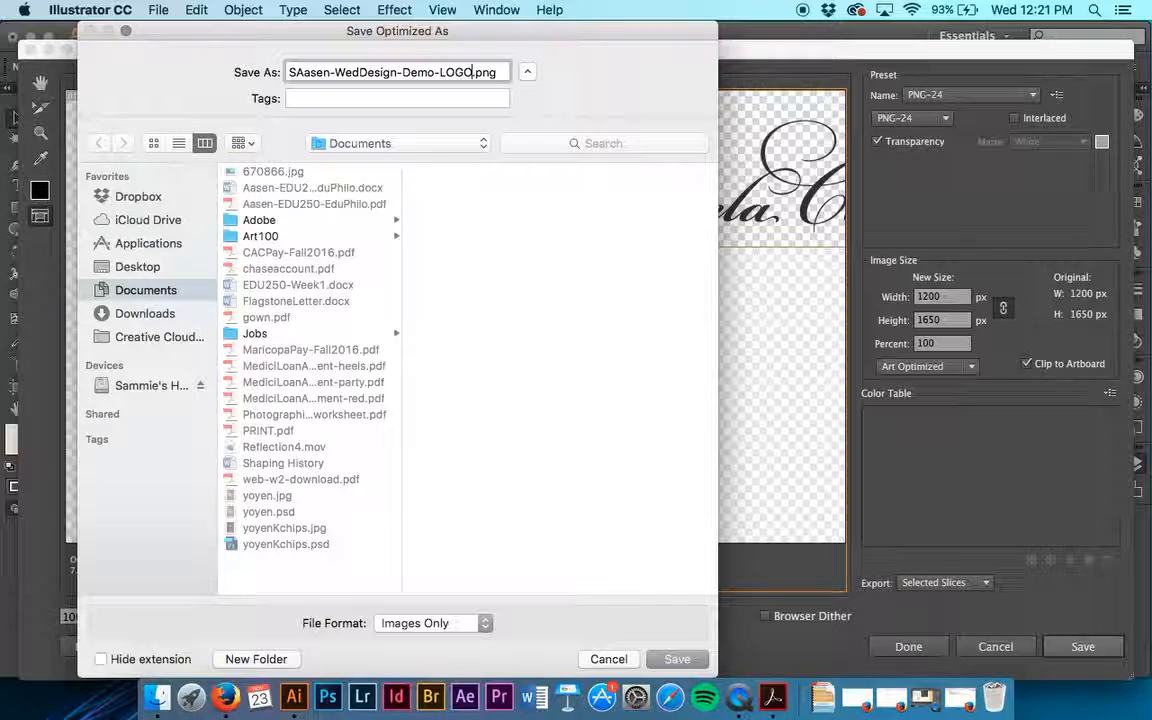
click(443, 146)
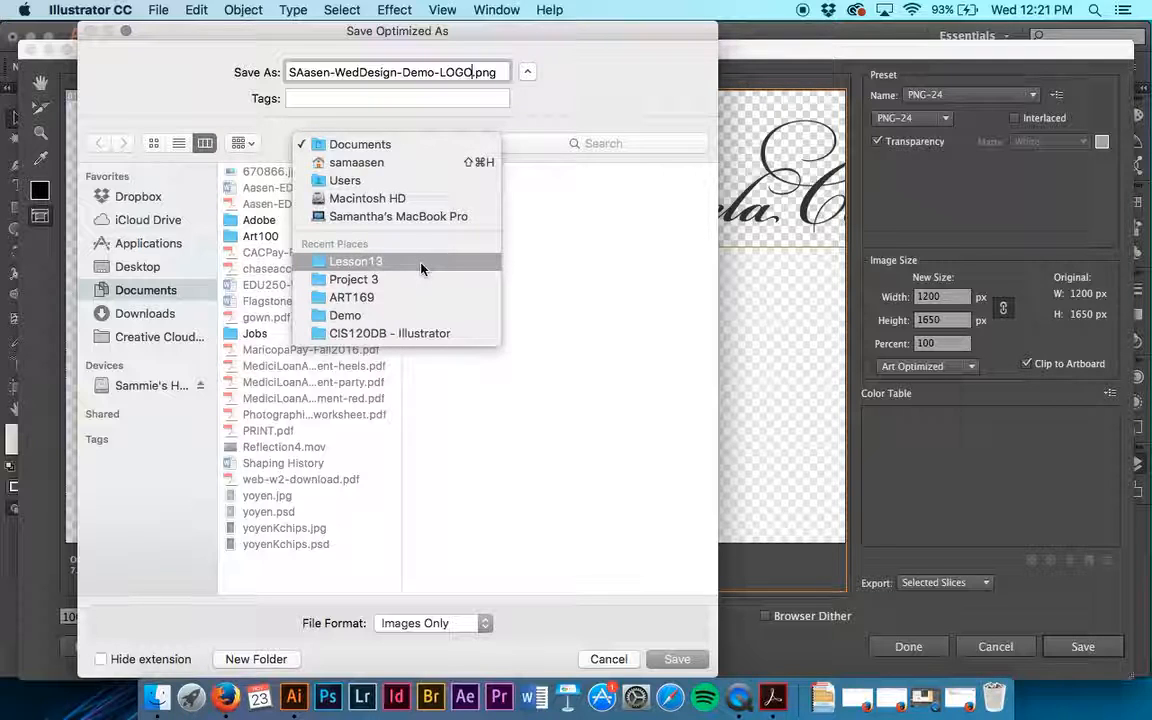
click(421, 268)
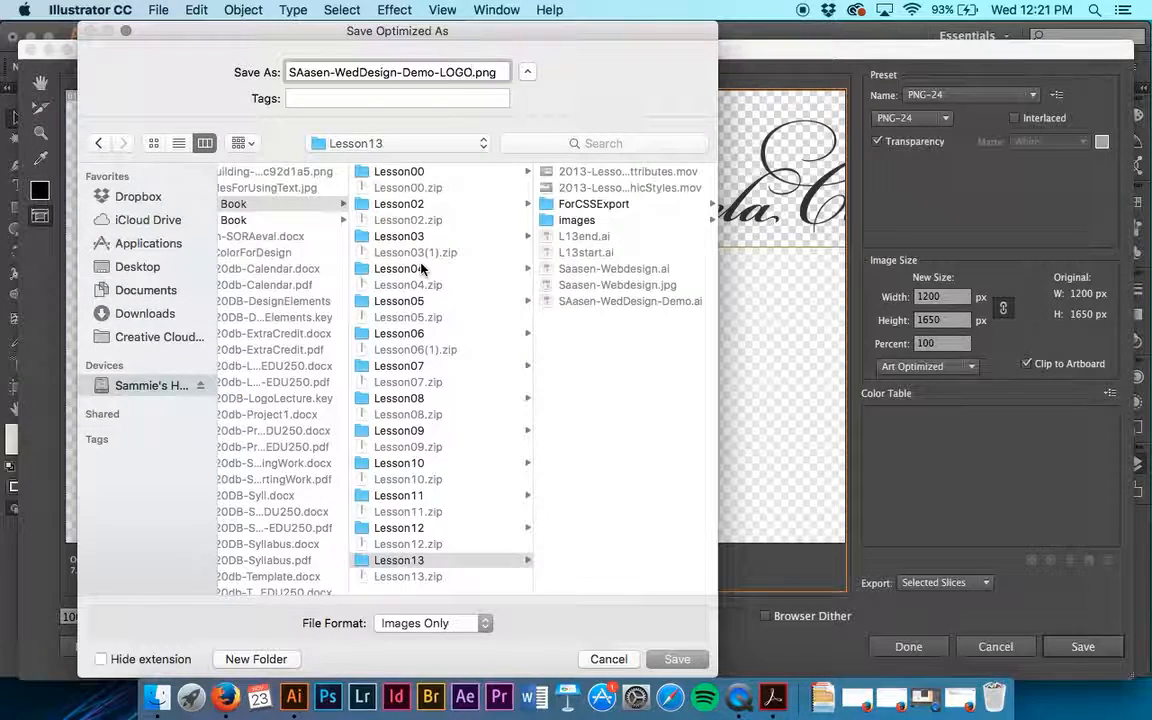
click(699, 659)
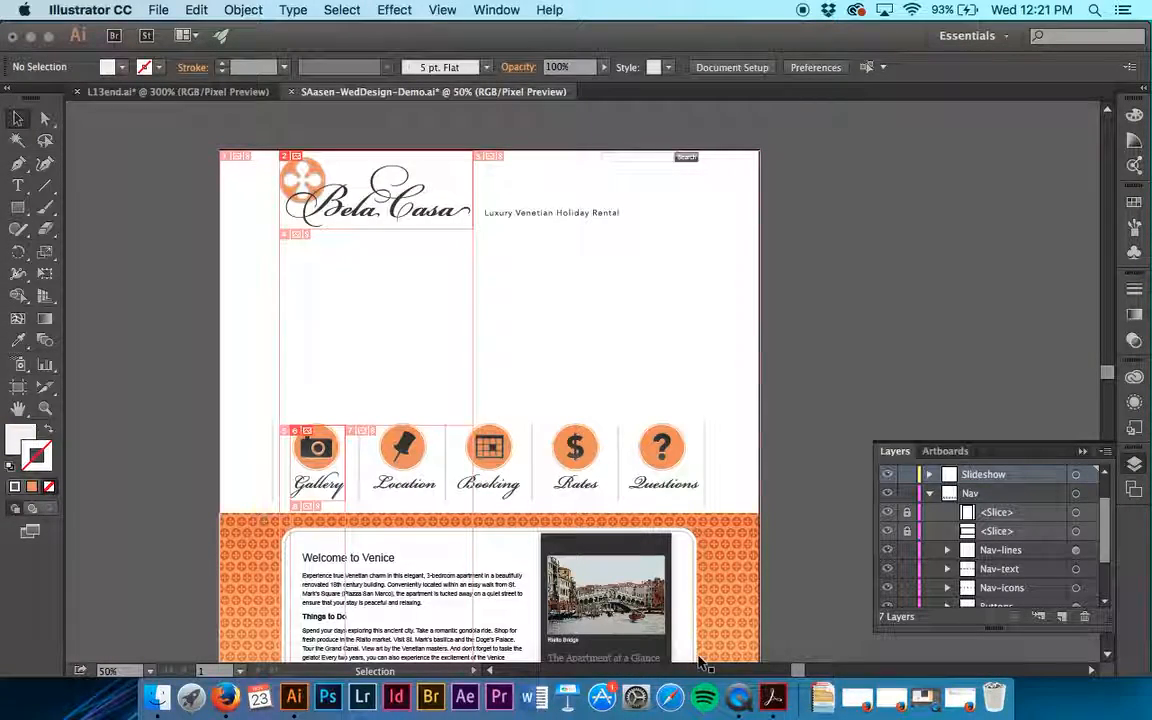
Switch to Finder, preview the exported logo PNG in Lesson13's images folder, and return to the Illustrator document.
click(155, 700)
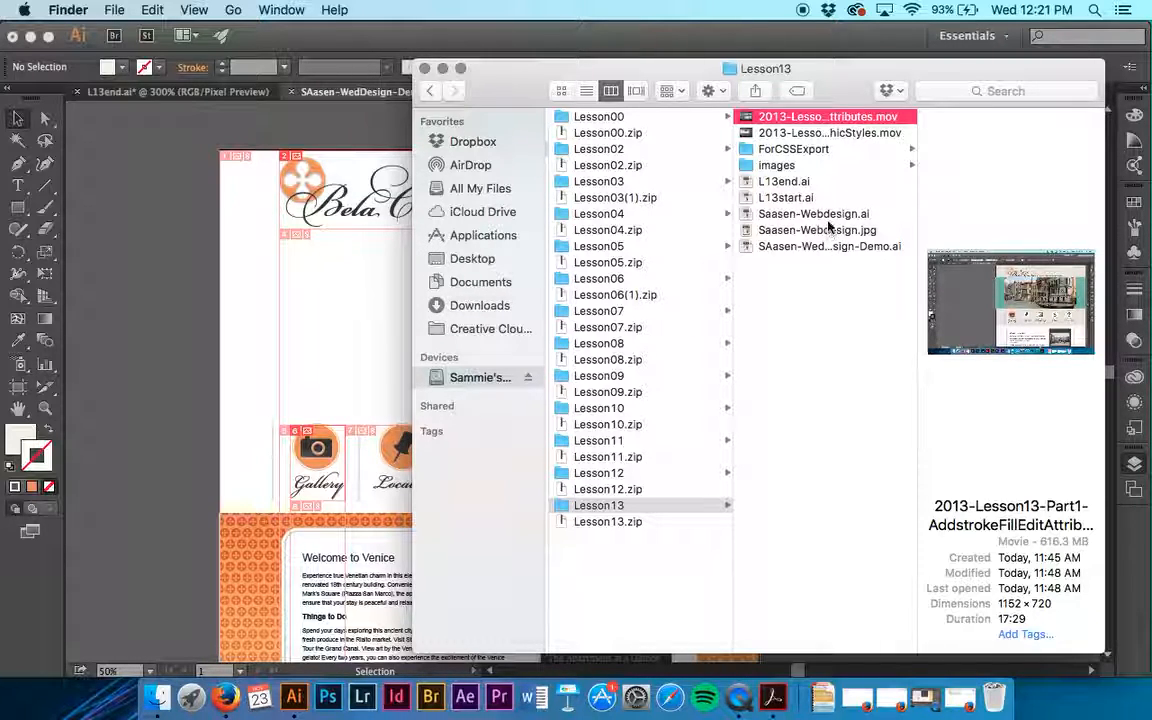
click(836, 166)
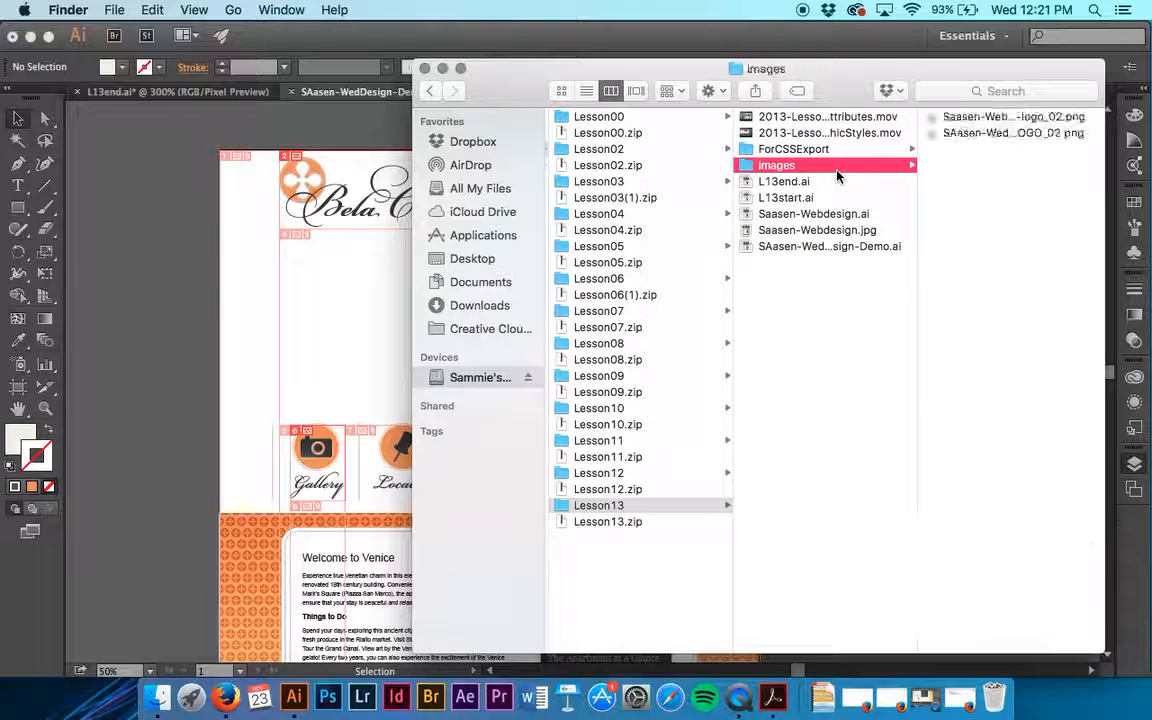
click(995, 132)
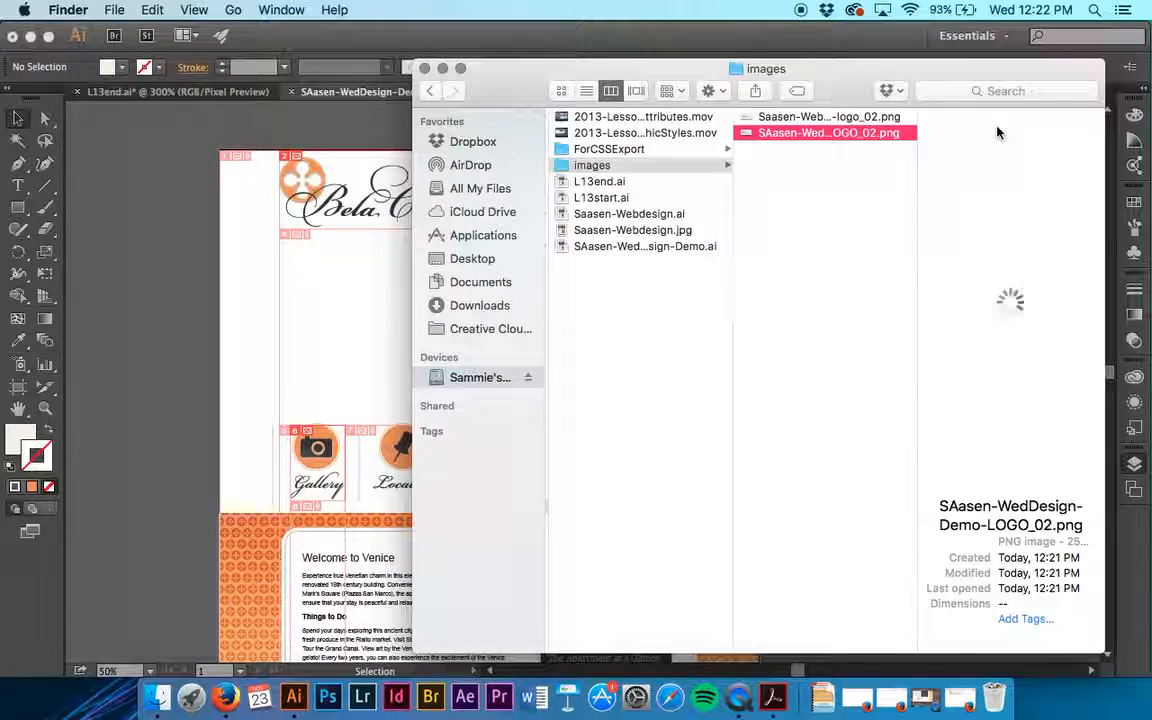
key(space)
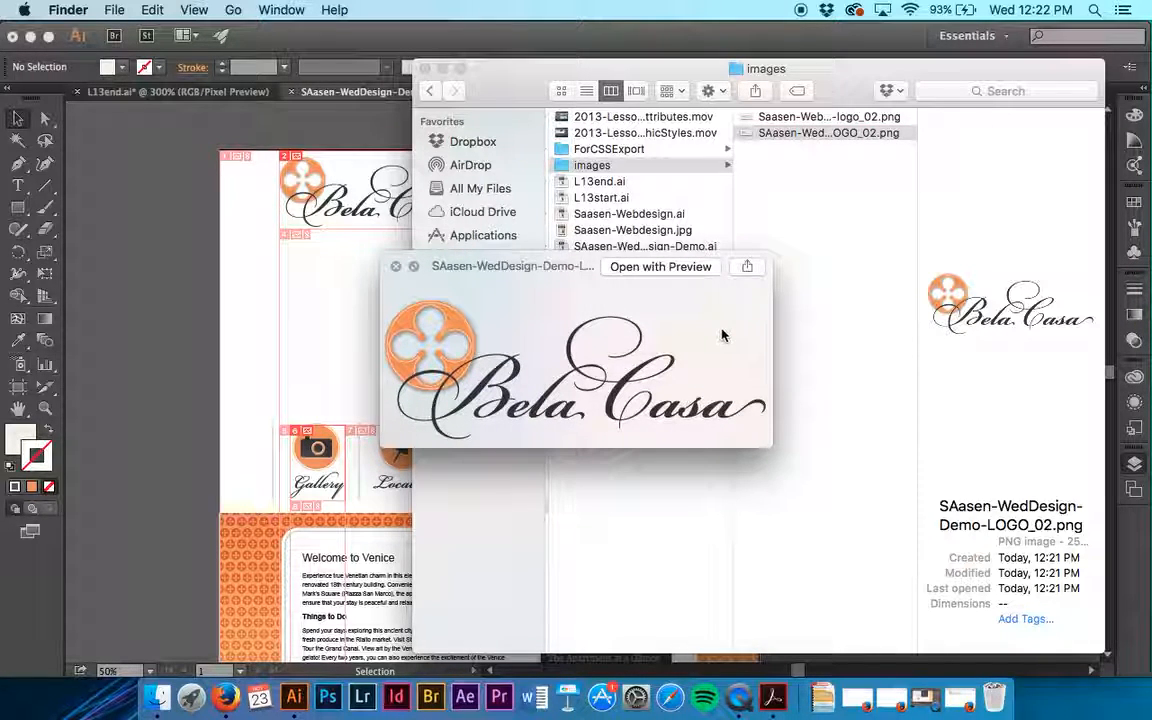
click(395, 268)
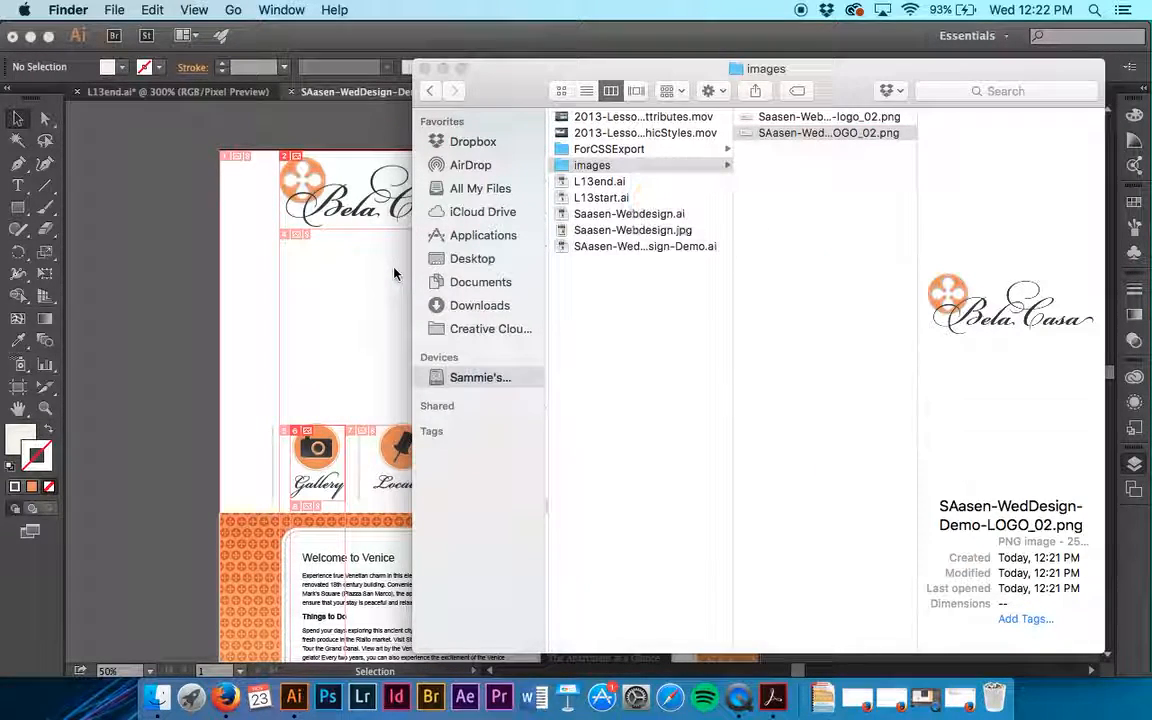
click(365, 124)
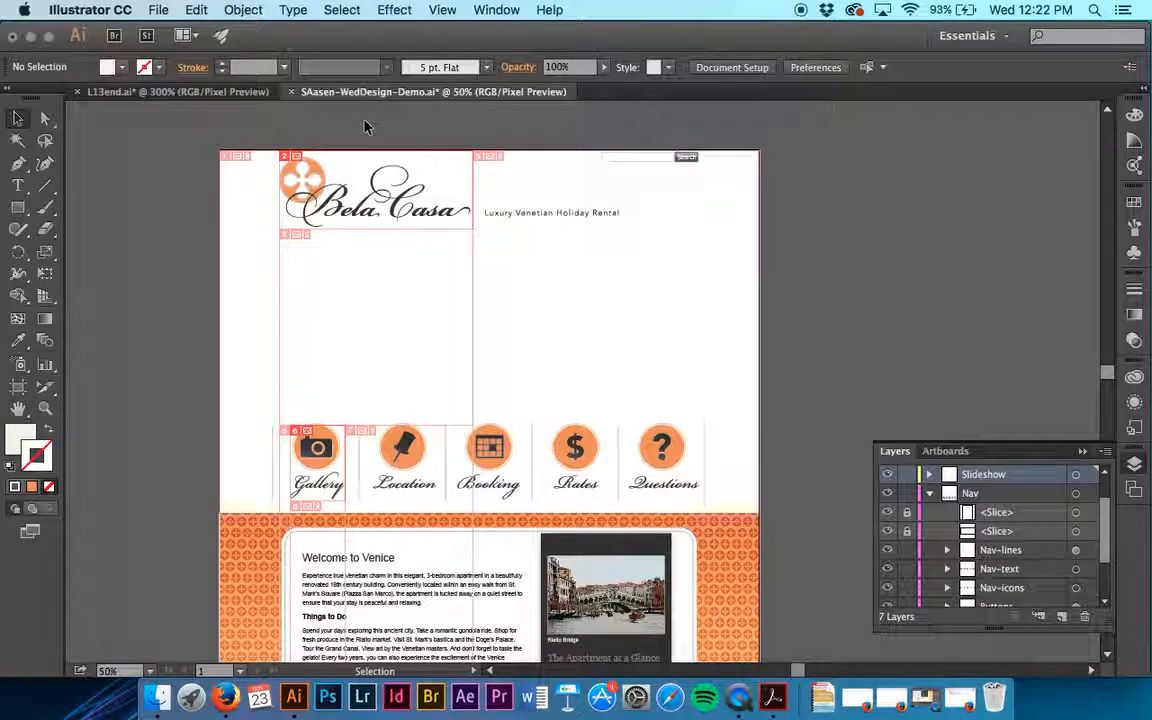